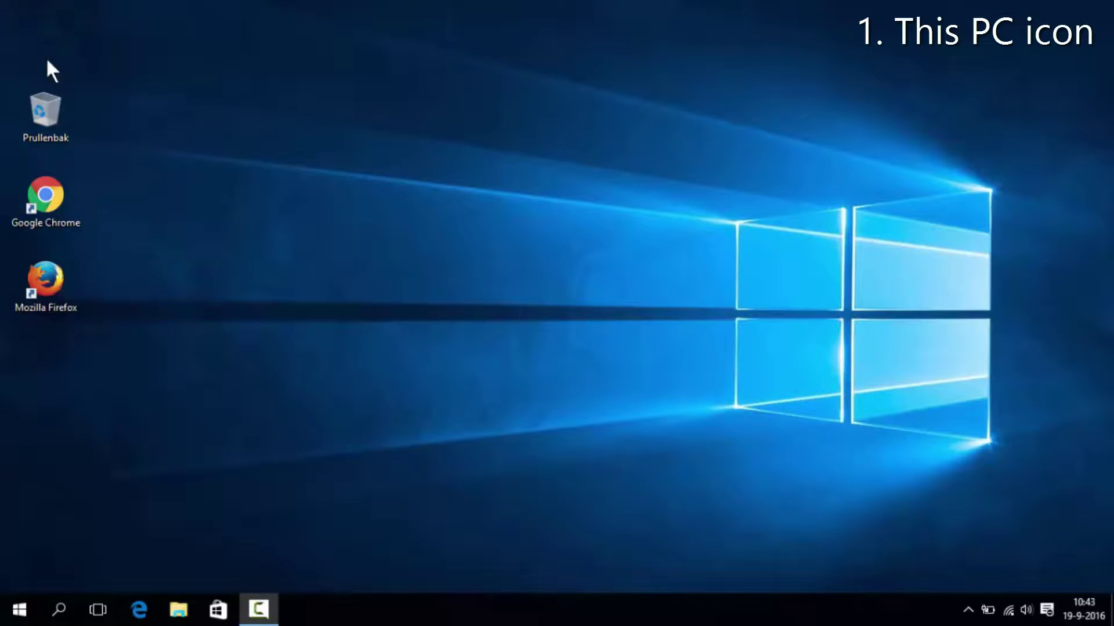
Tick Computer in the Themes desktop icon settings so Deze pc appears on the desktop, then close Settings.
right_click(327, 201)
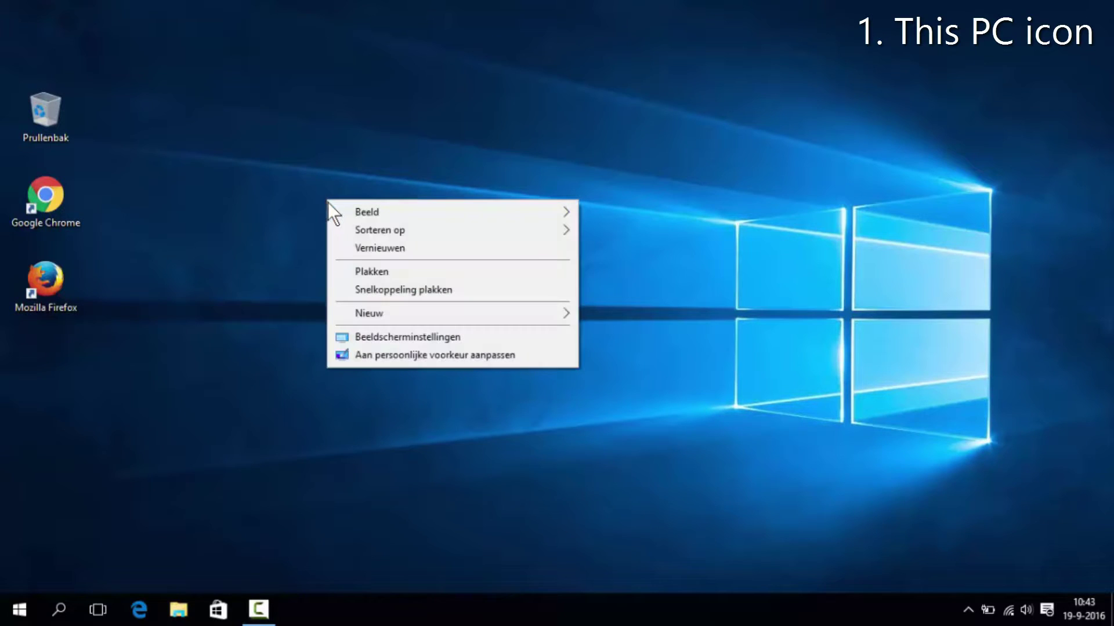
click(378, 356)
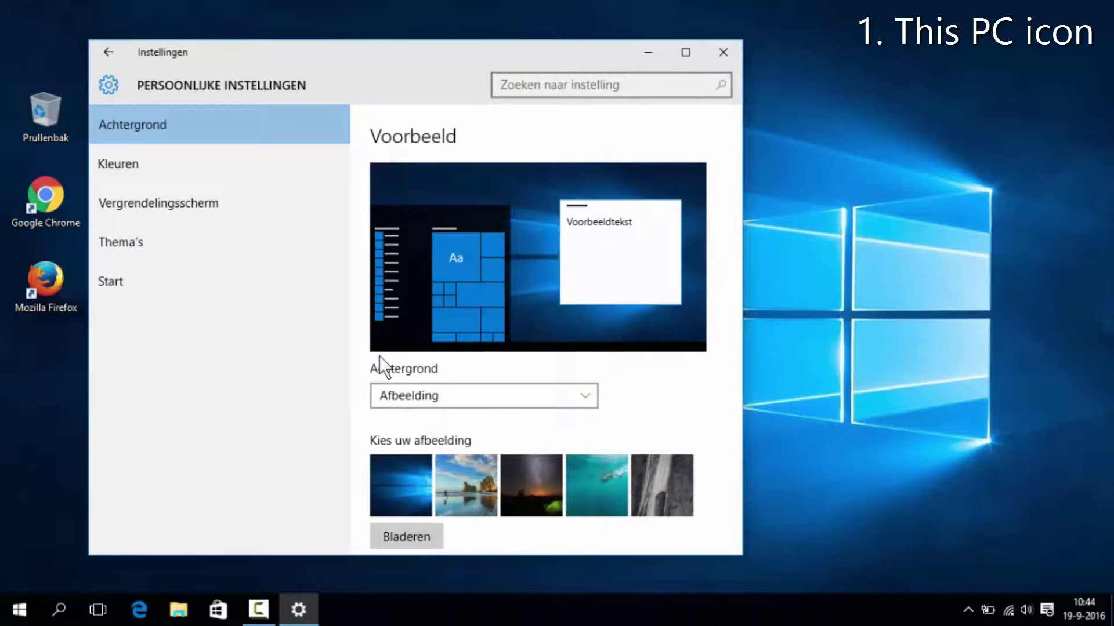
click(212, 248)
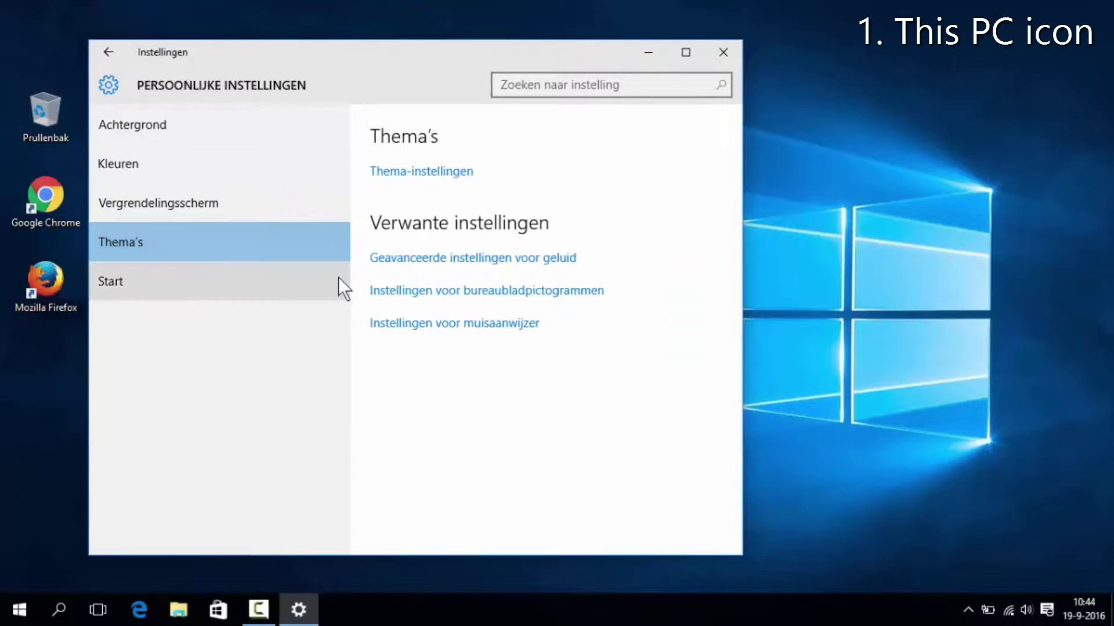
click(406, 298)
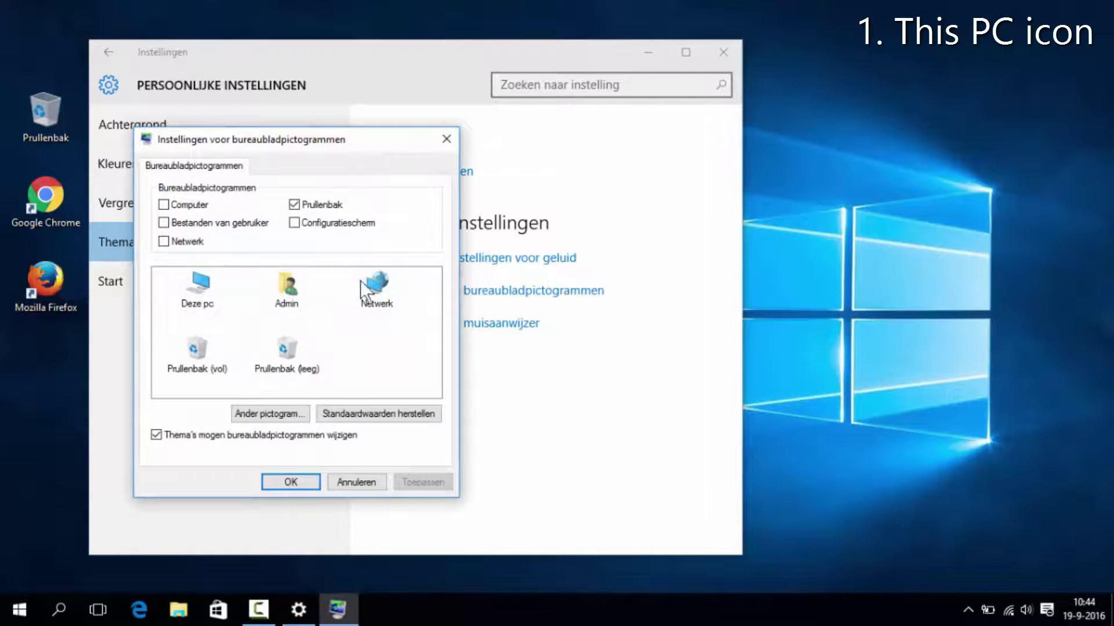
click(166, 203)
click(279, 480)
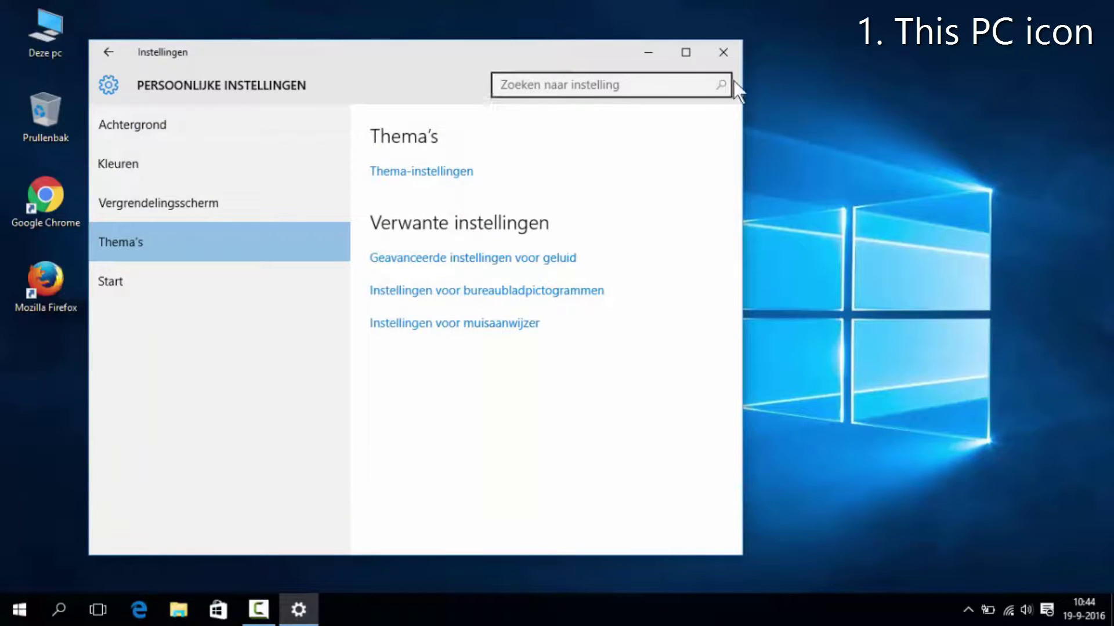
click(723, 52)
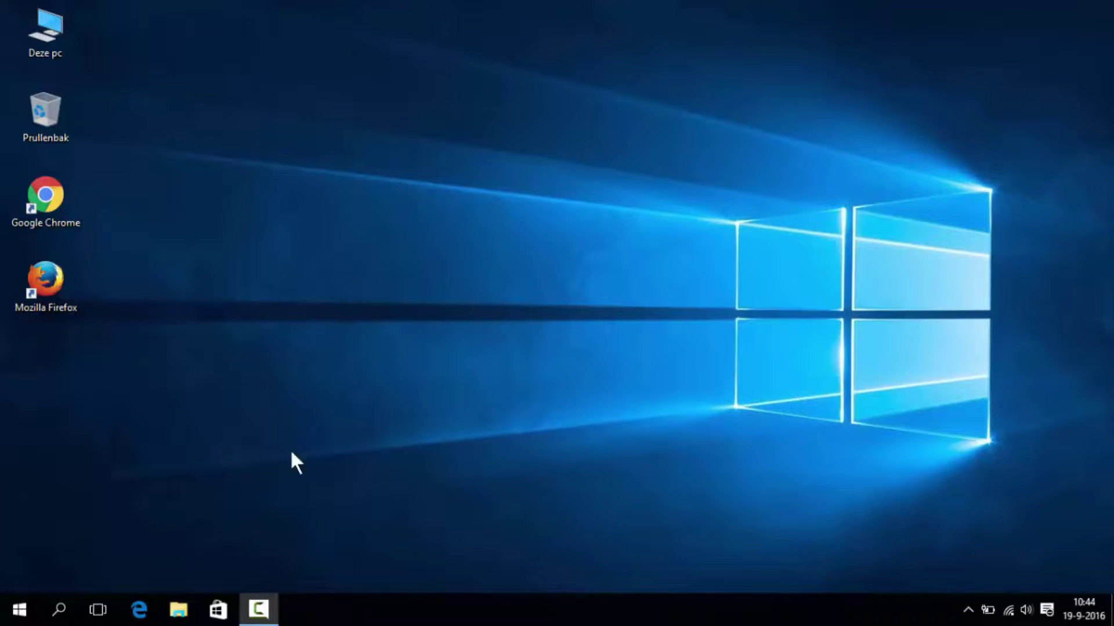
Set Taakbalkknoppen to Nooit combineren in the taskbar properties and apply it.
right_click(311, 610)
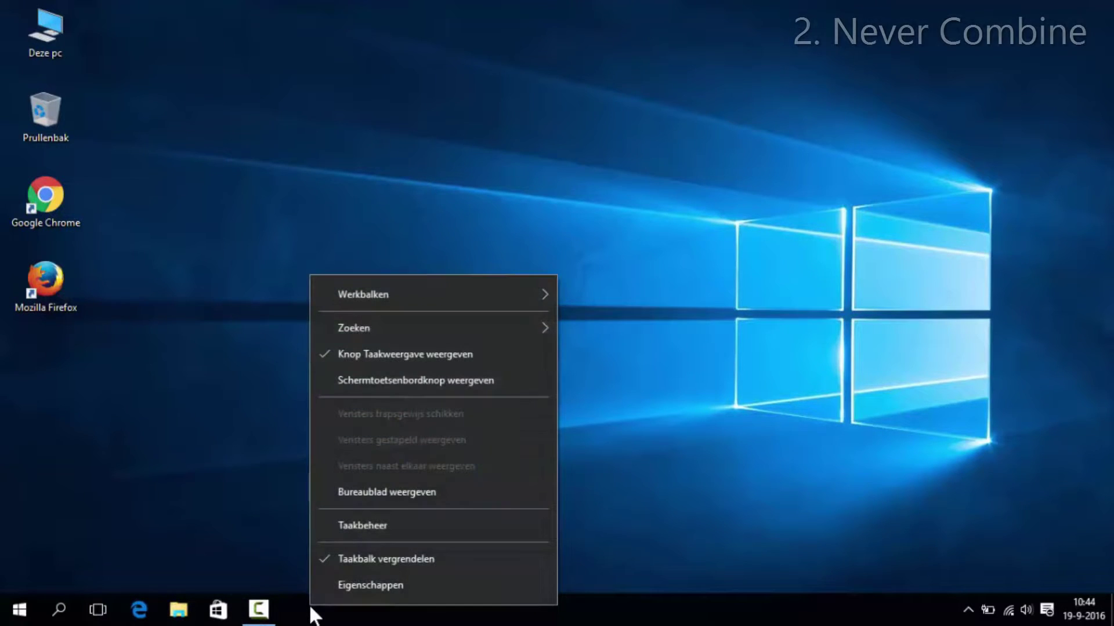
click(339, 587)
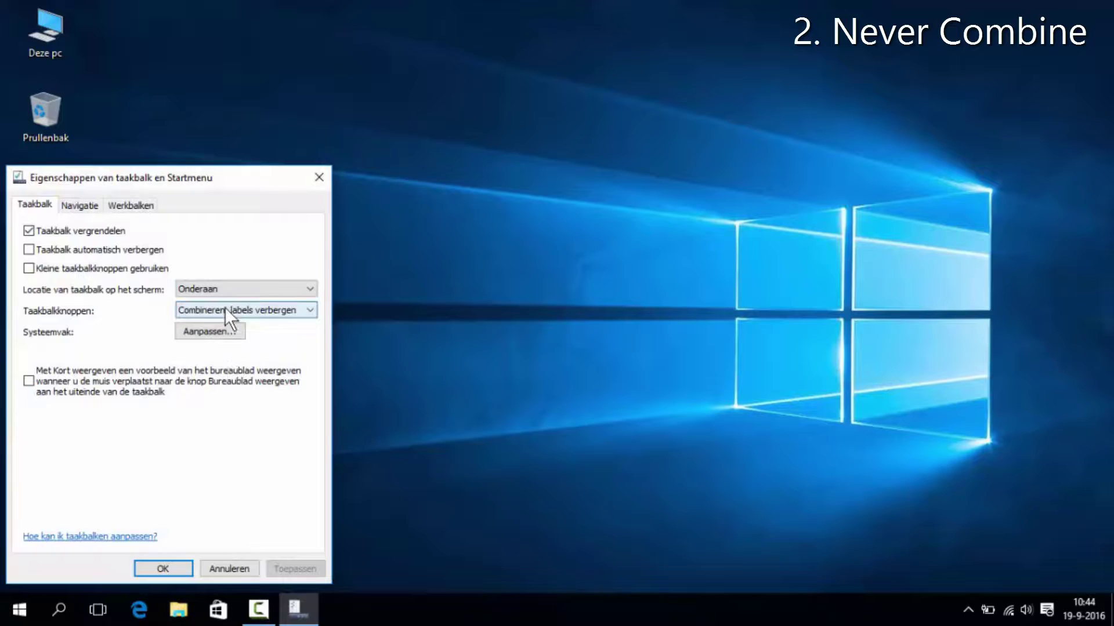
click(224, 308)
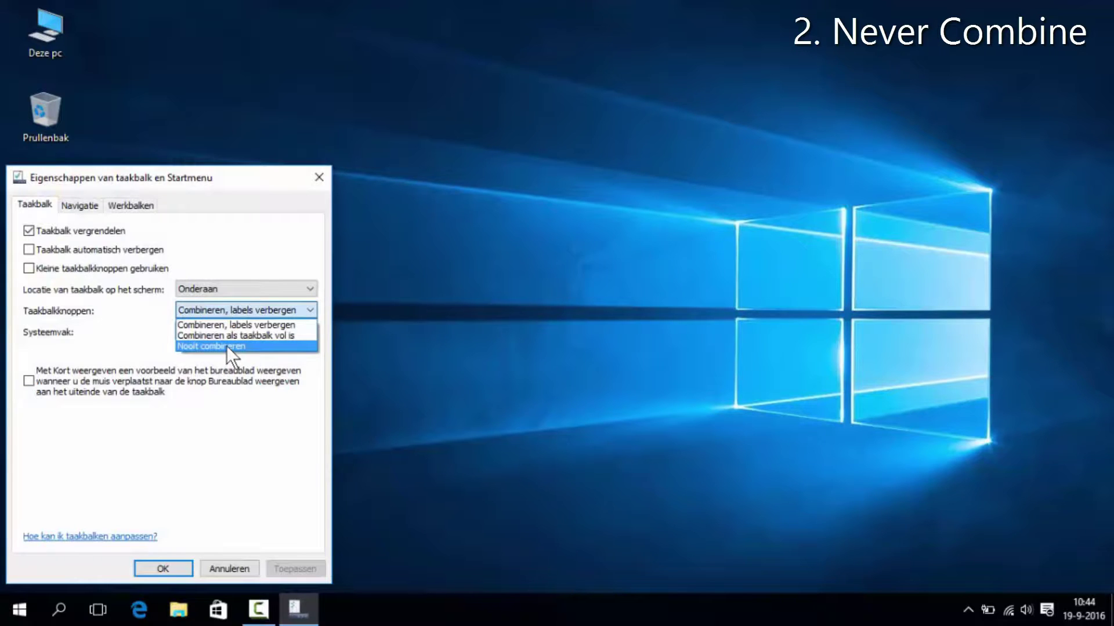
click(226, 346)
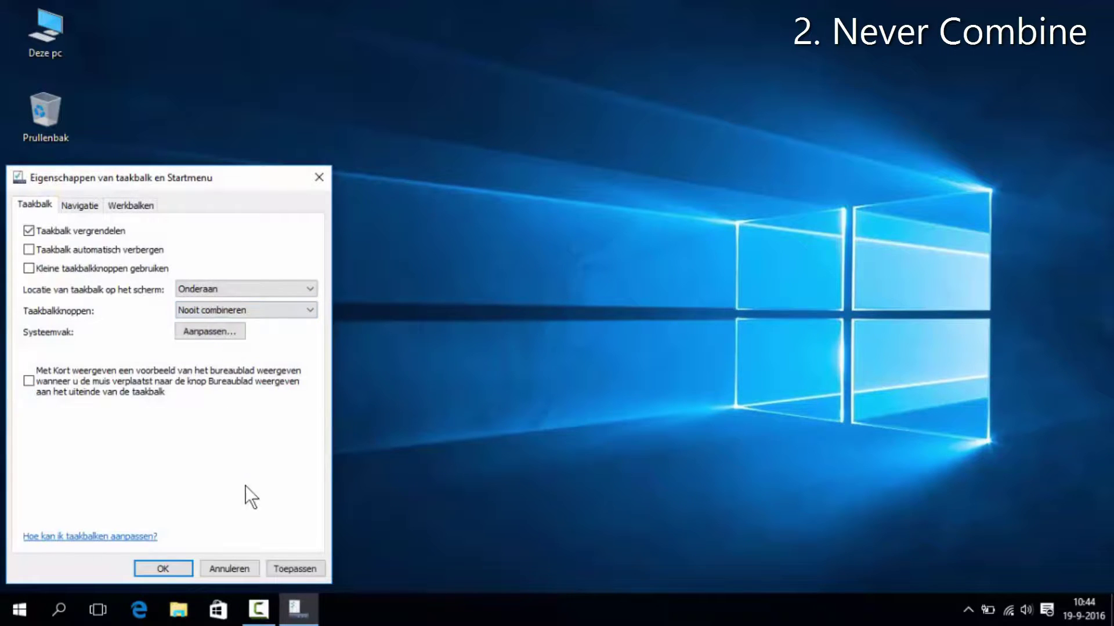
click(277, 566)
click(170, 565)
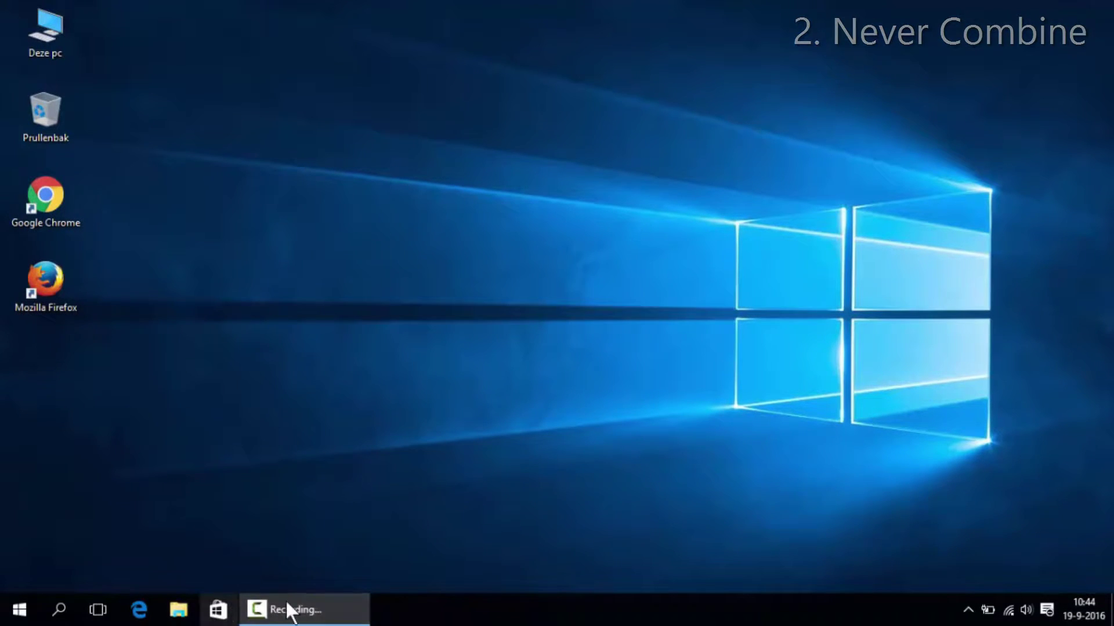
mouse_move(357, 608)
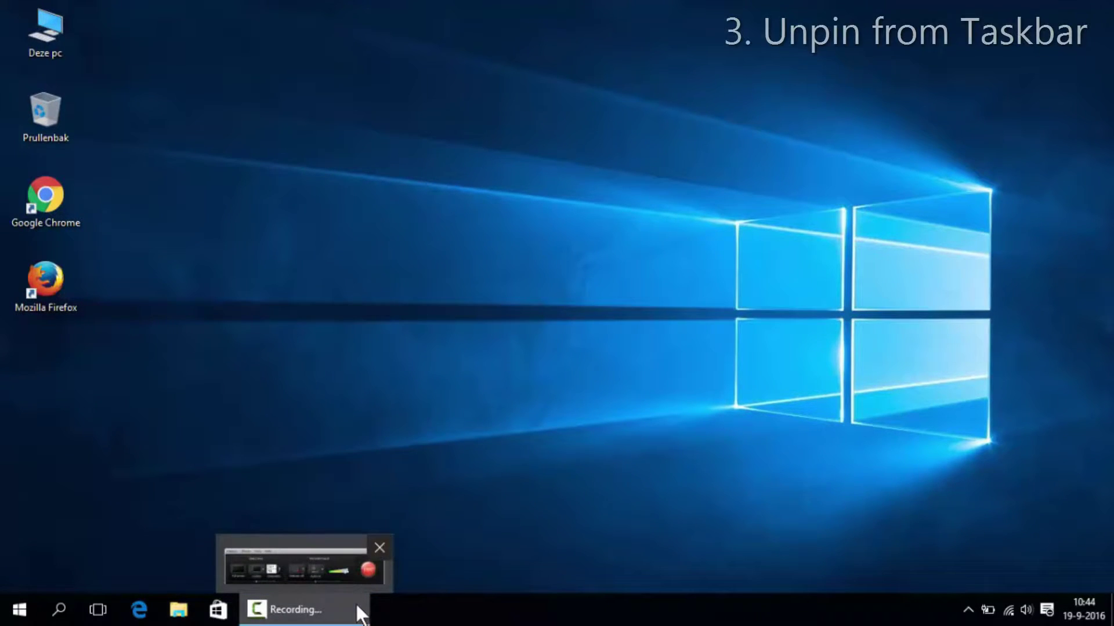
Unpin Store, File Explorer and Edge from the taskbar.
right_click(216, 609)
click(219, 572)
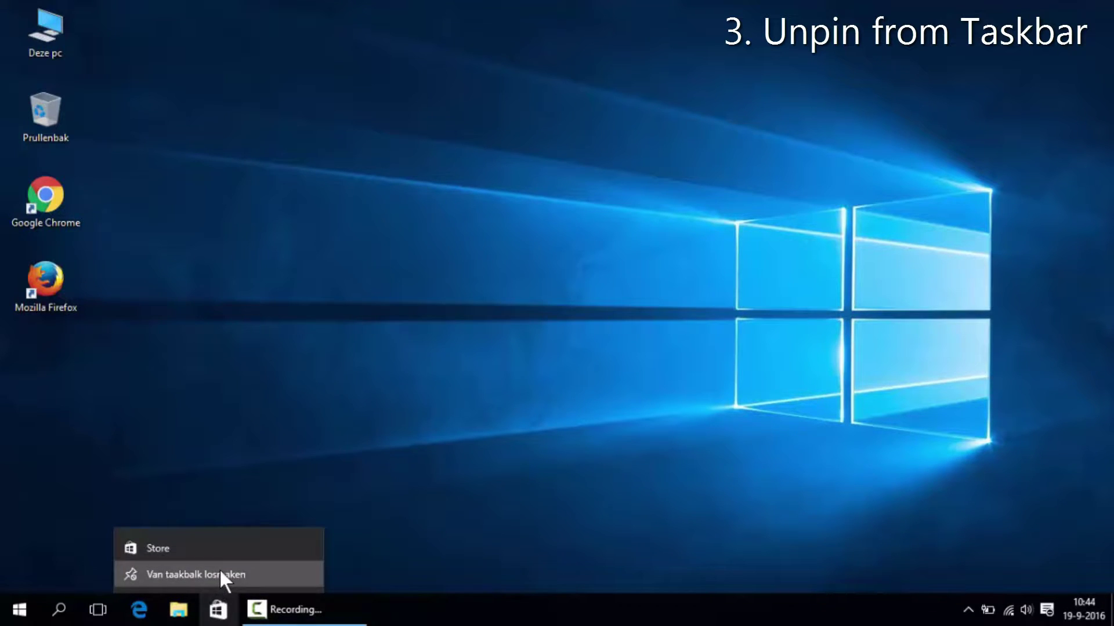
right_click(177, 609)
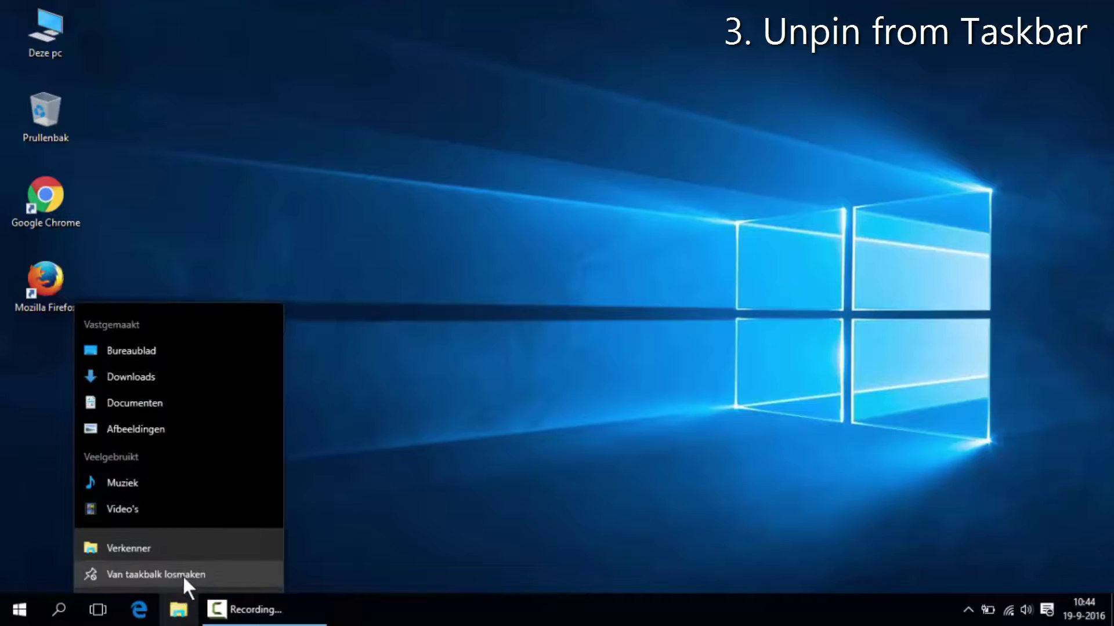
click(182, 573)
right_click(142, 609)
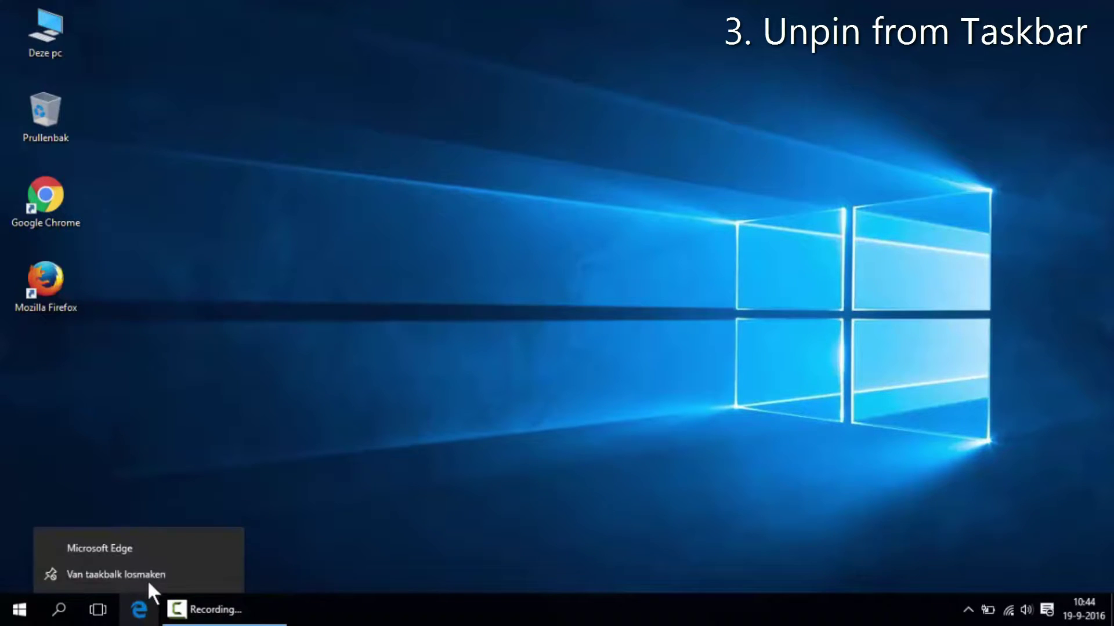
click(146, 577)
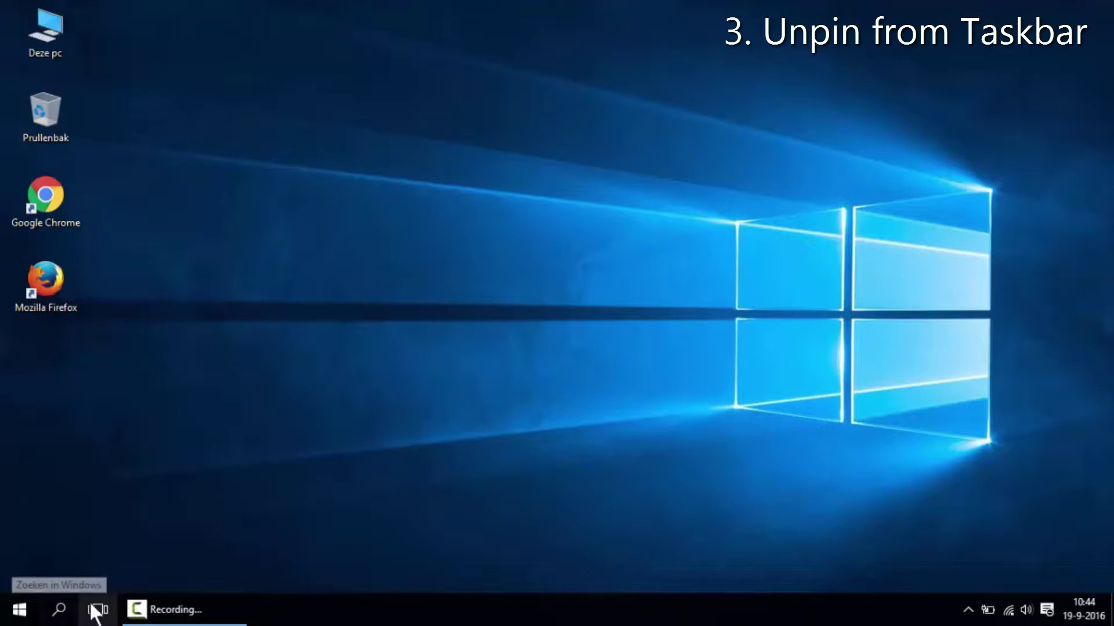
Turn off the Task View button and set taskbar search to Verborgen.
right_click(100, 602)
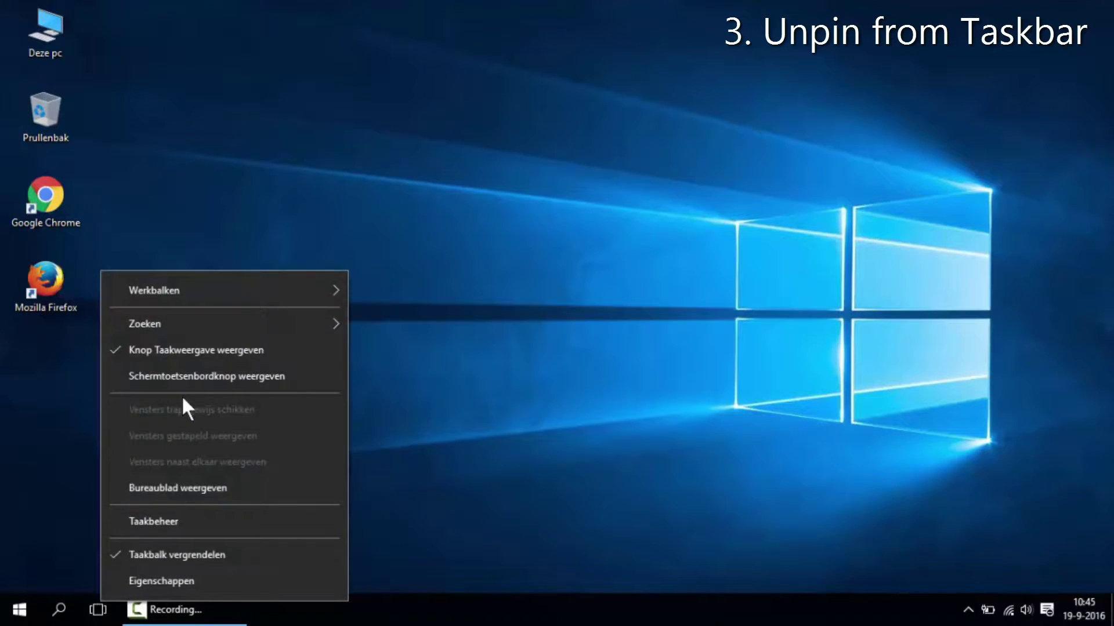
click(200, 351)
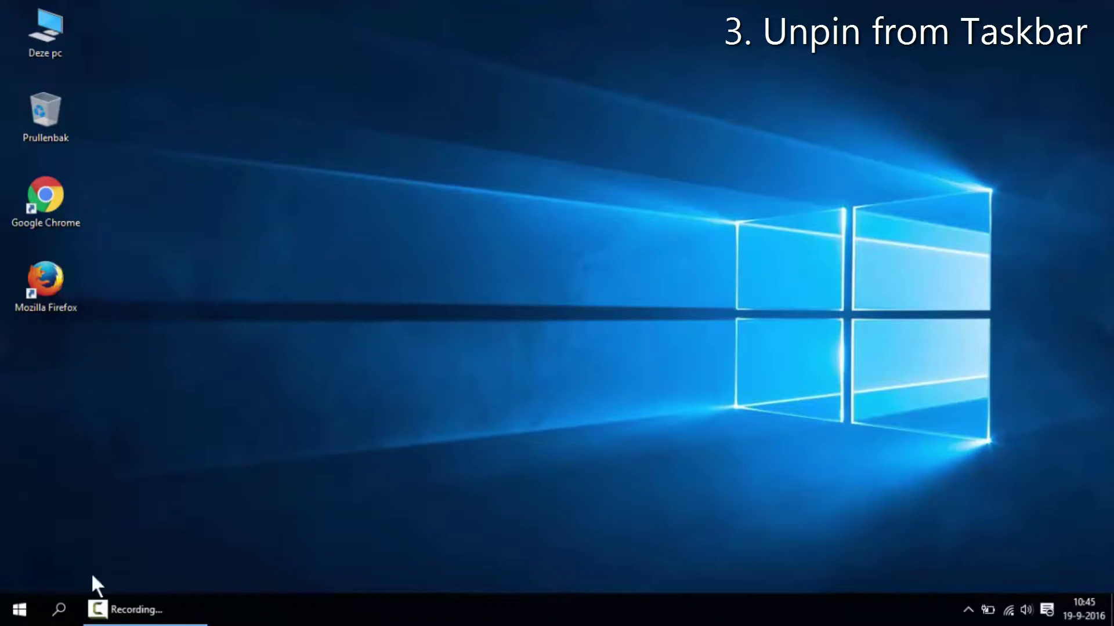
right_click(61, 608)
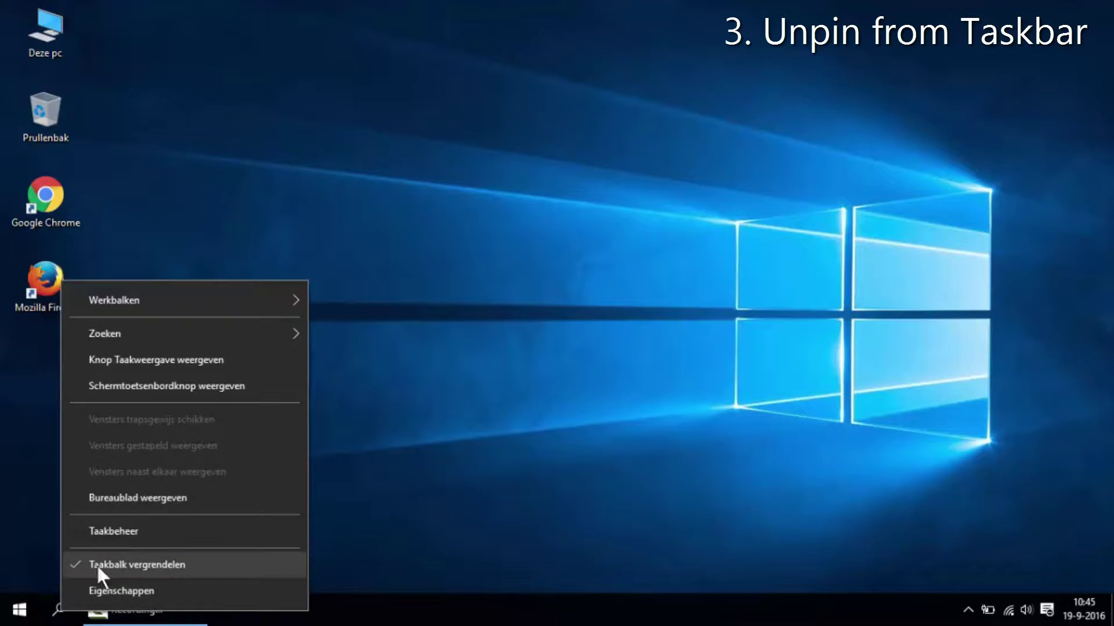
mouse_move(142, 341)
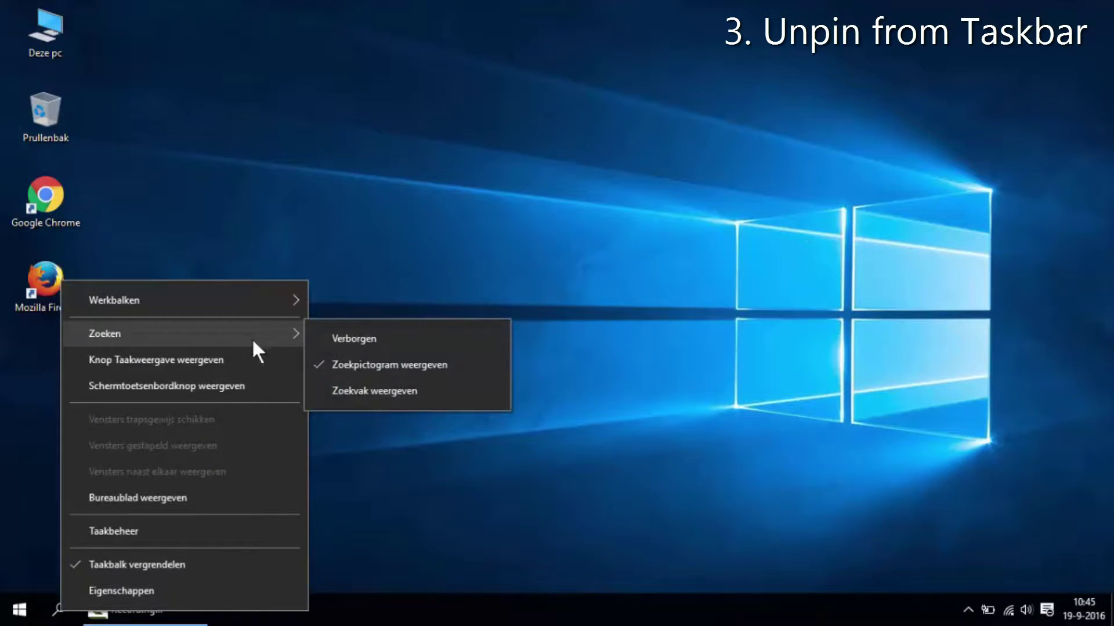
click(347, 340)
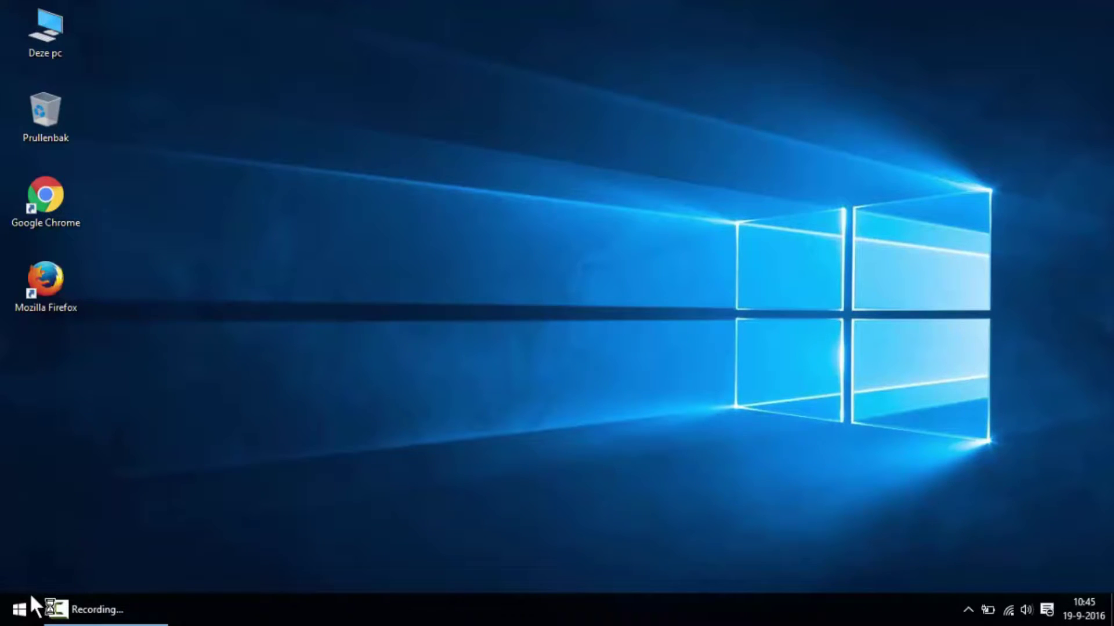
click(17, 612)
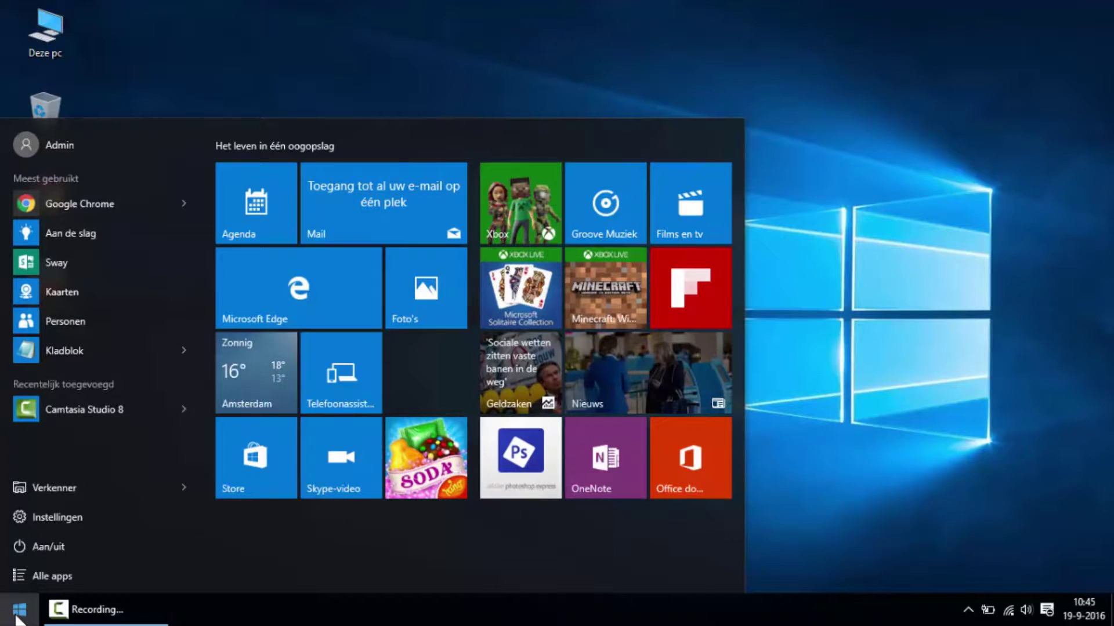
text(internet)
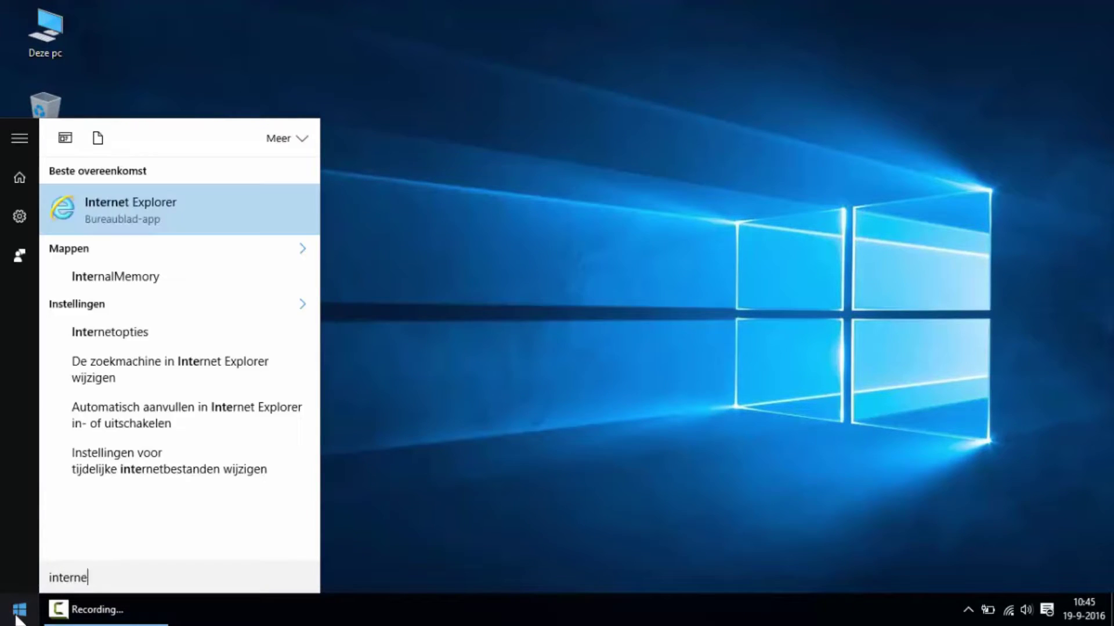
click(181, 200)
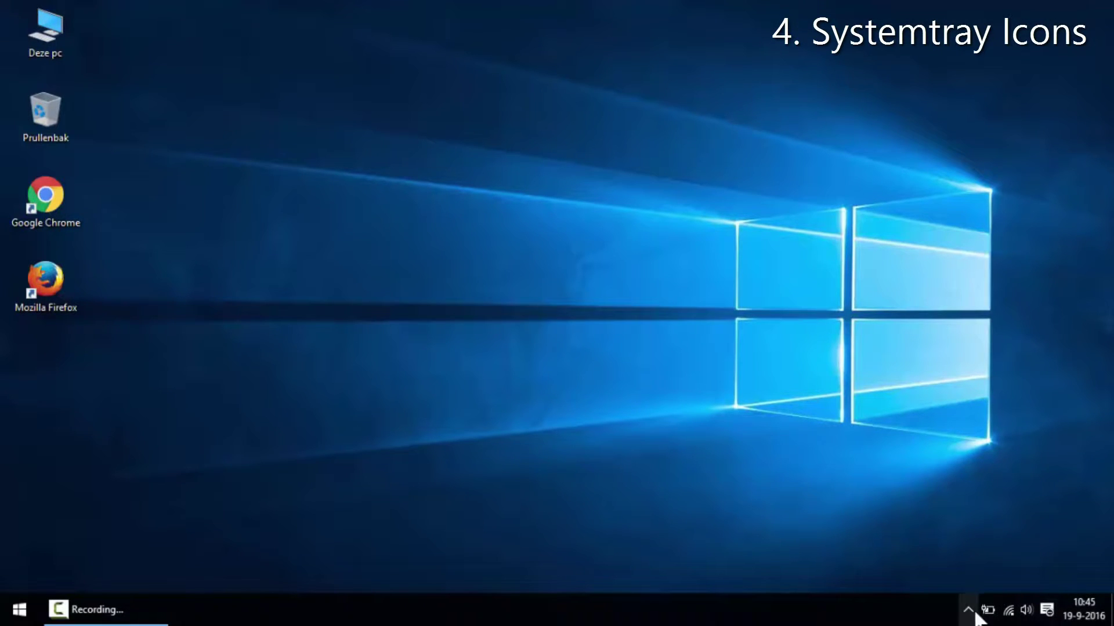
Switch the Windows Verkenner (safely remove hardware) and Microsoft OneDrive tray icons to Aan.
right_click(904, 610)
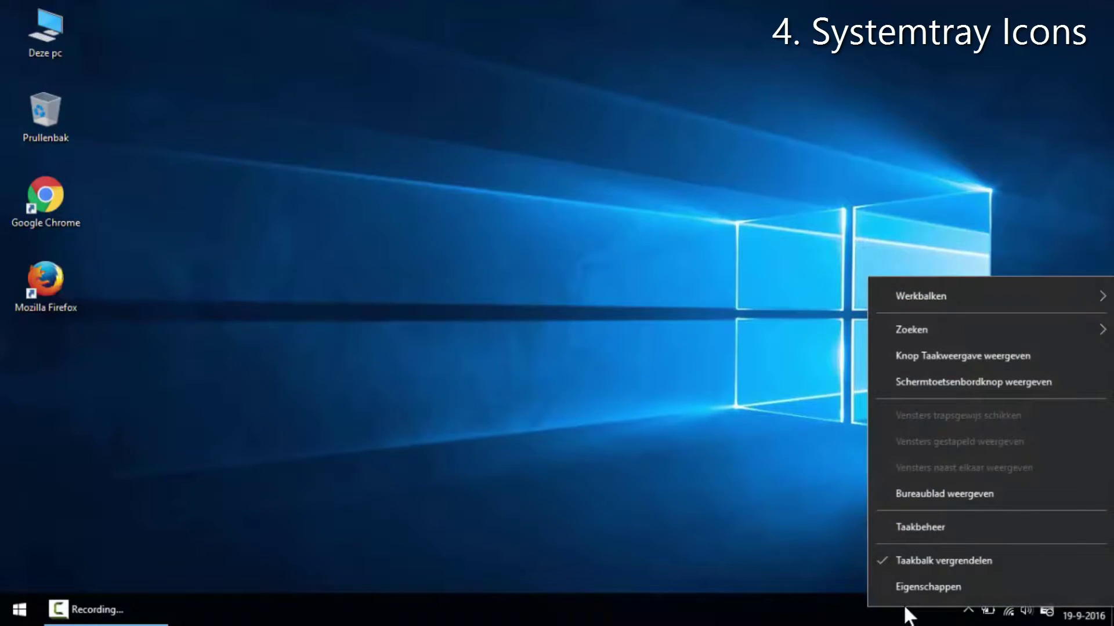
click(915, 597)
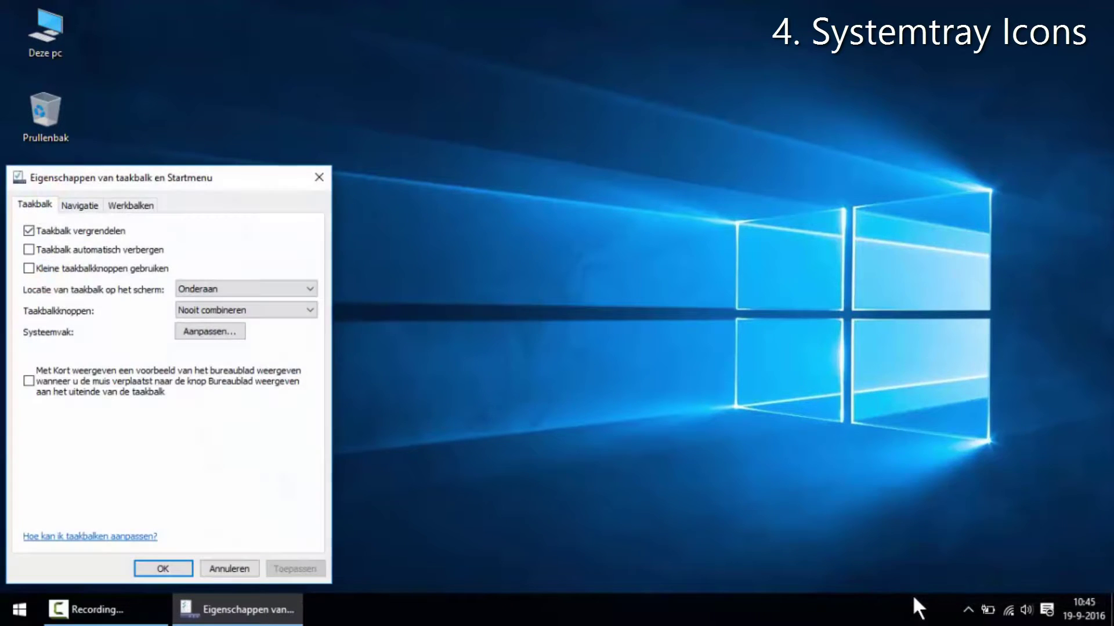
click(224, 330)
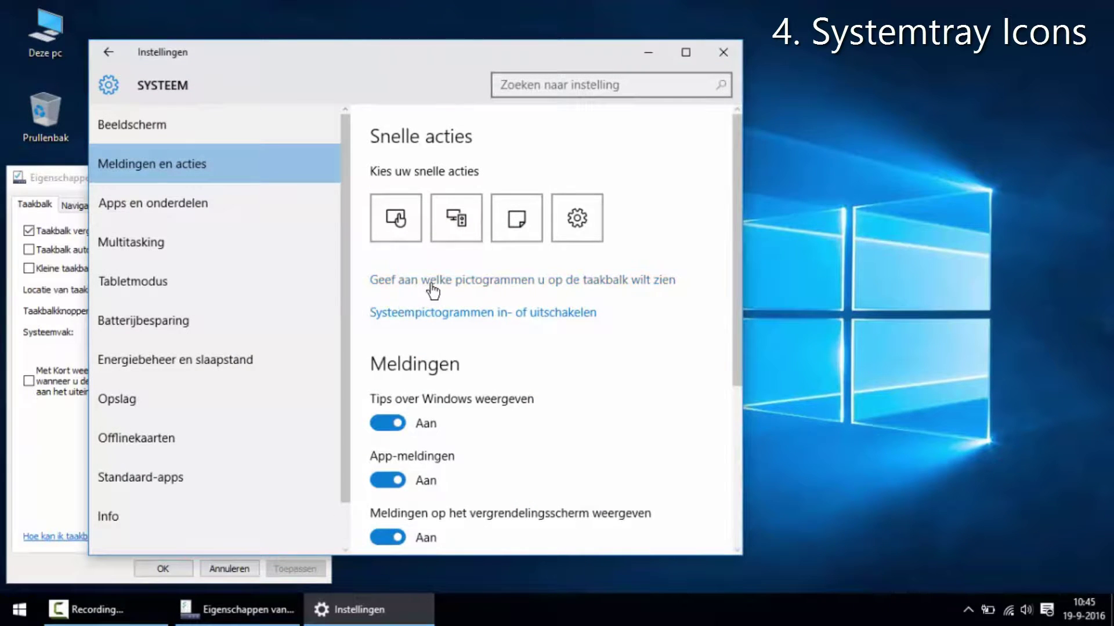
click(671, 289)
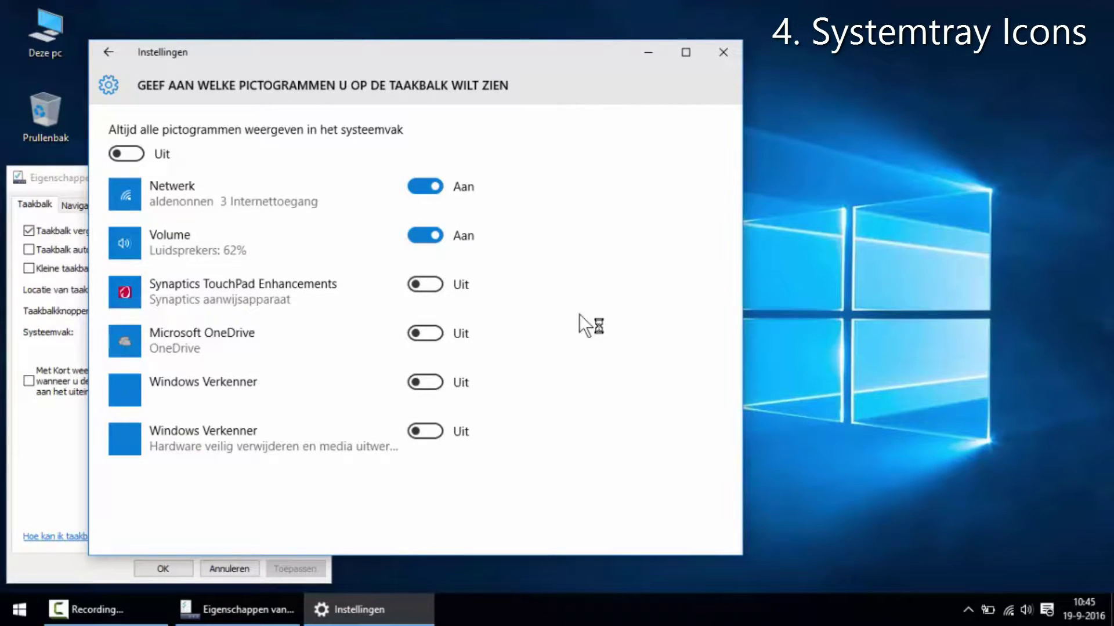
click(426, 431)
click(425, 334)
click(110, 53)
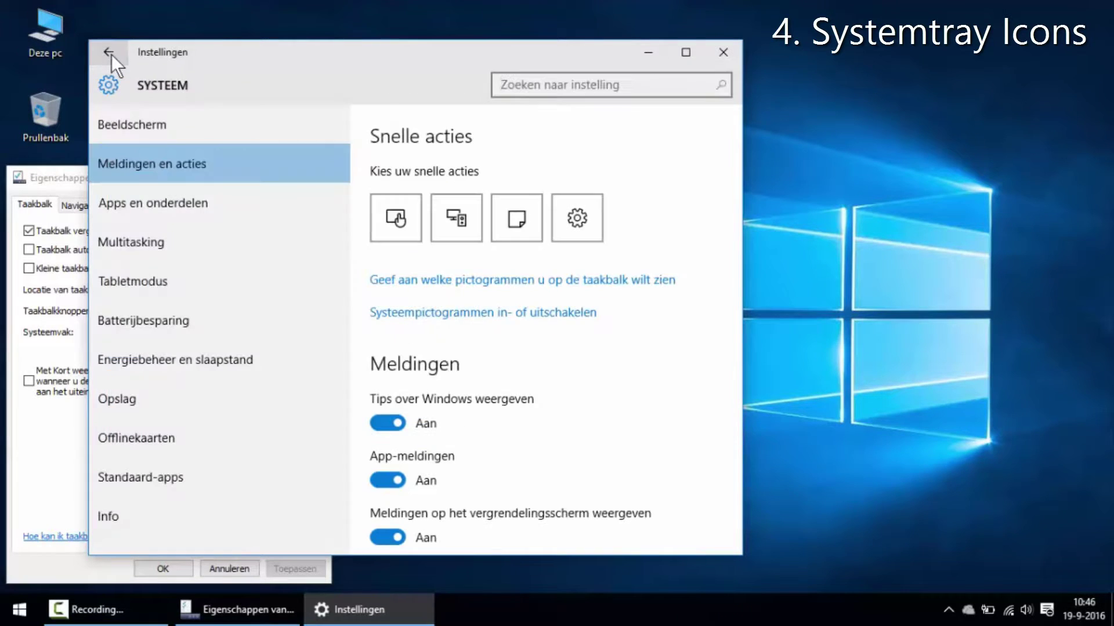
click(463, 316)
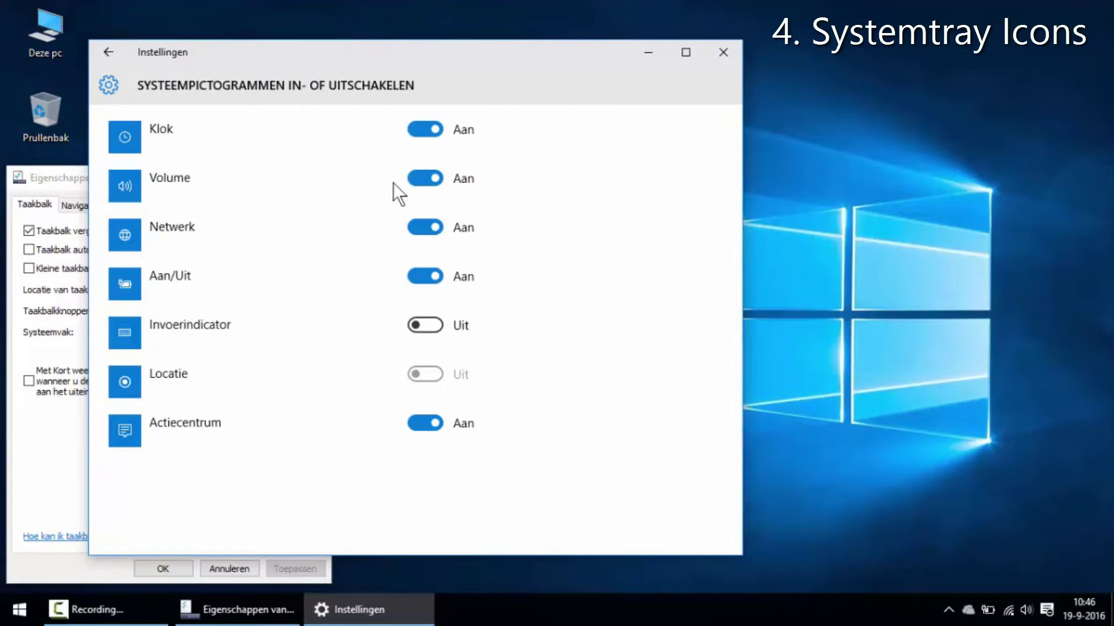
click(421, 135)
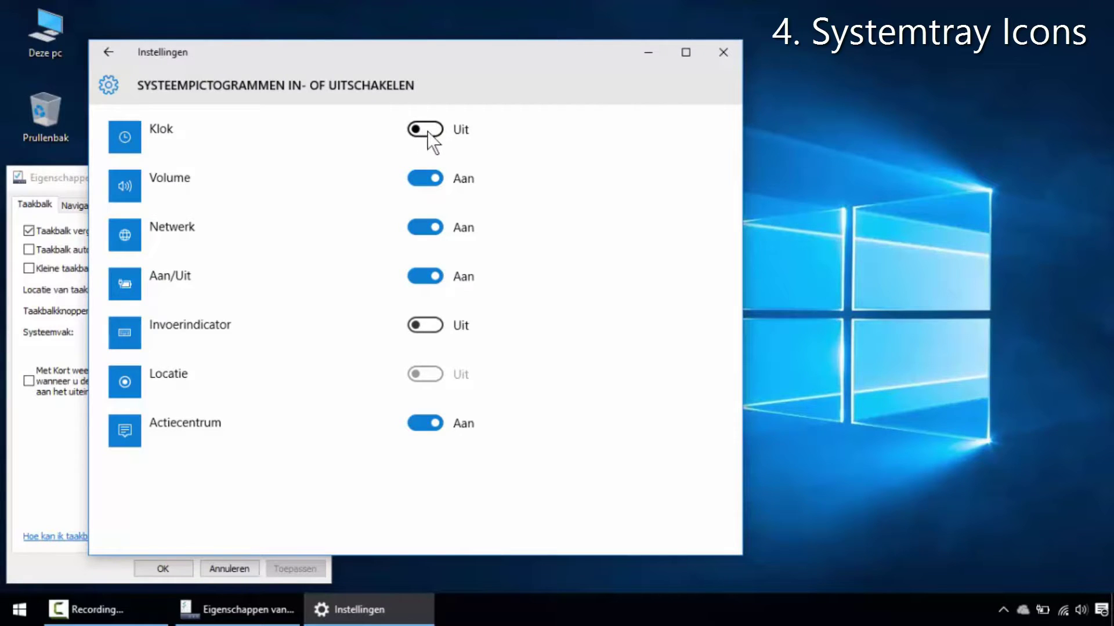
click(421, 134)
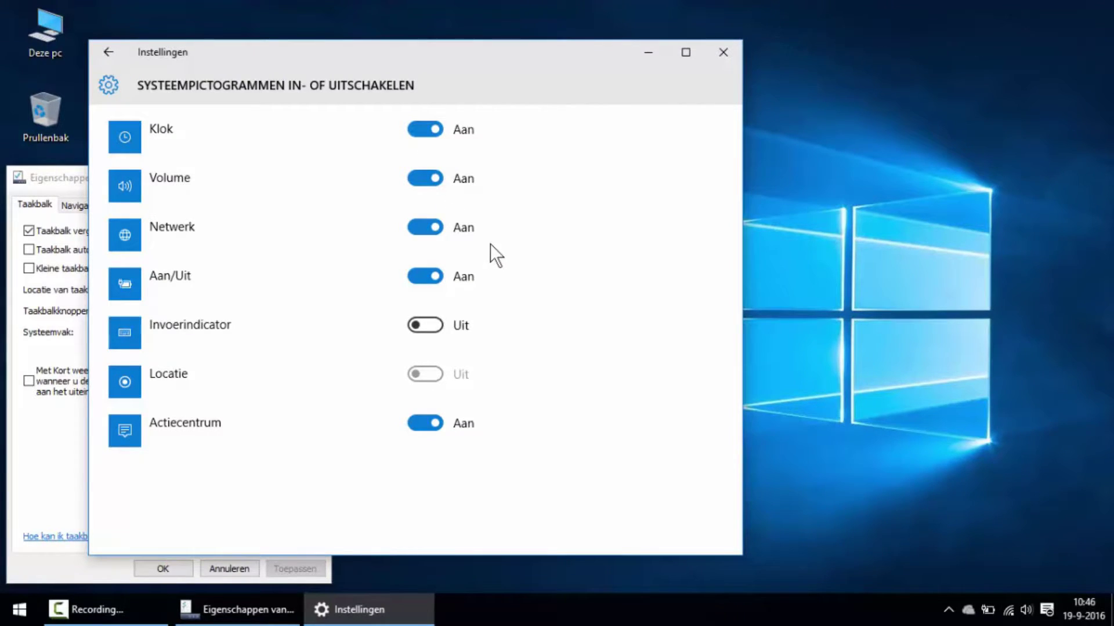
click(416, 277)
click(415, 280)
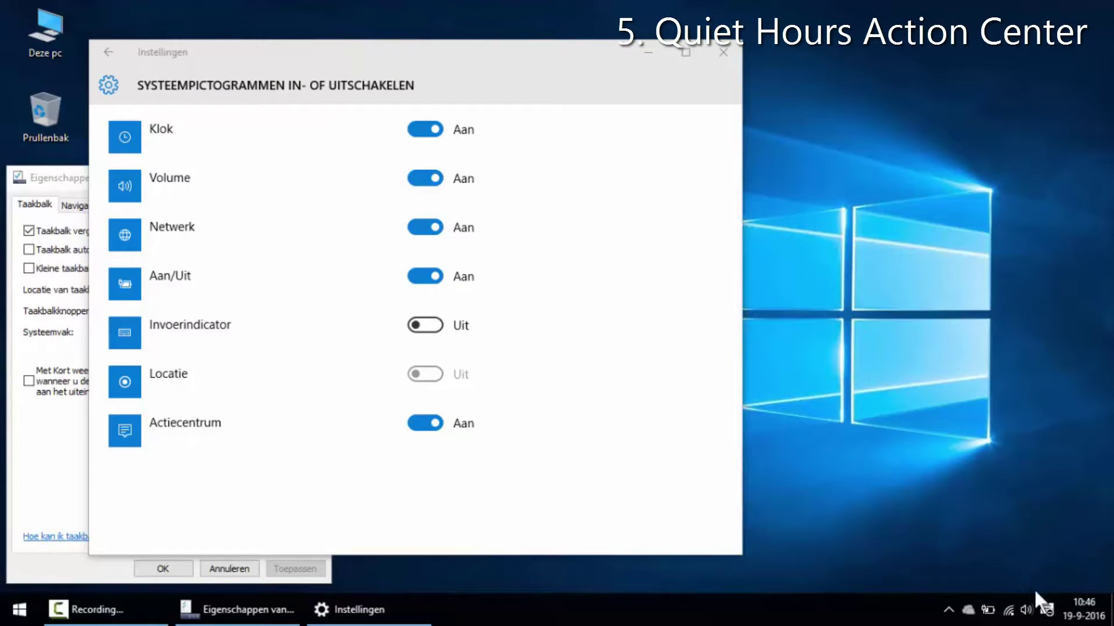
Close Settings, toggle Stiltetijd off and back on in the Action Center, and close taskbar properties.
click(107, 51)
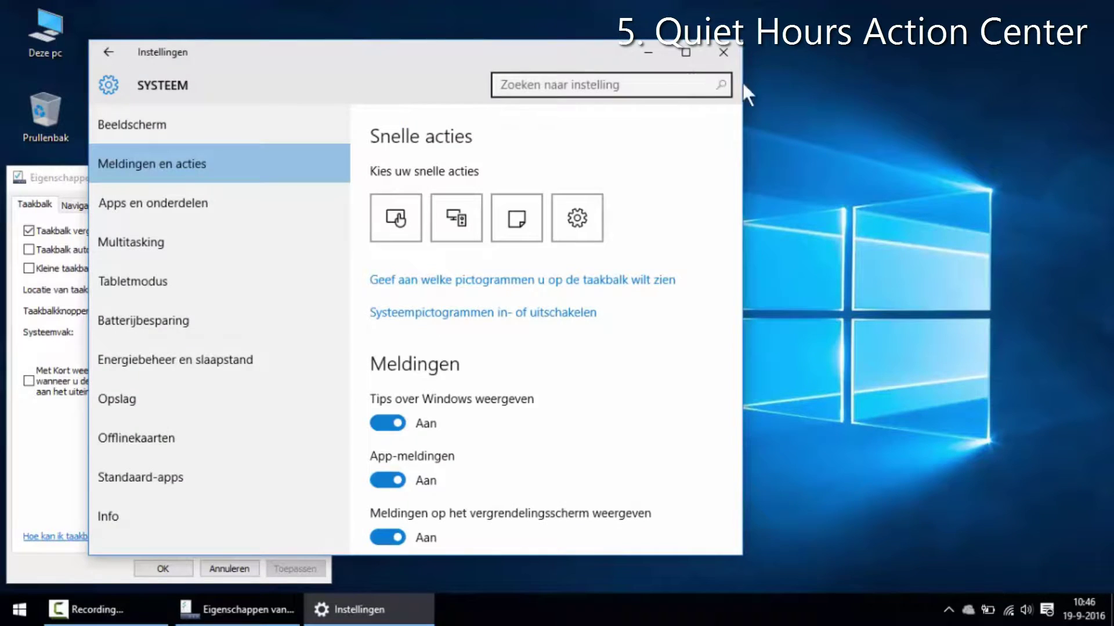
click(724, 53)
click(1046, 610)
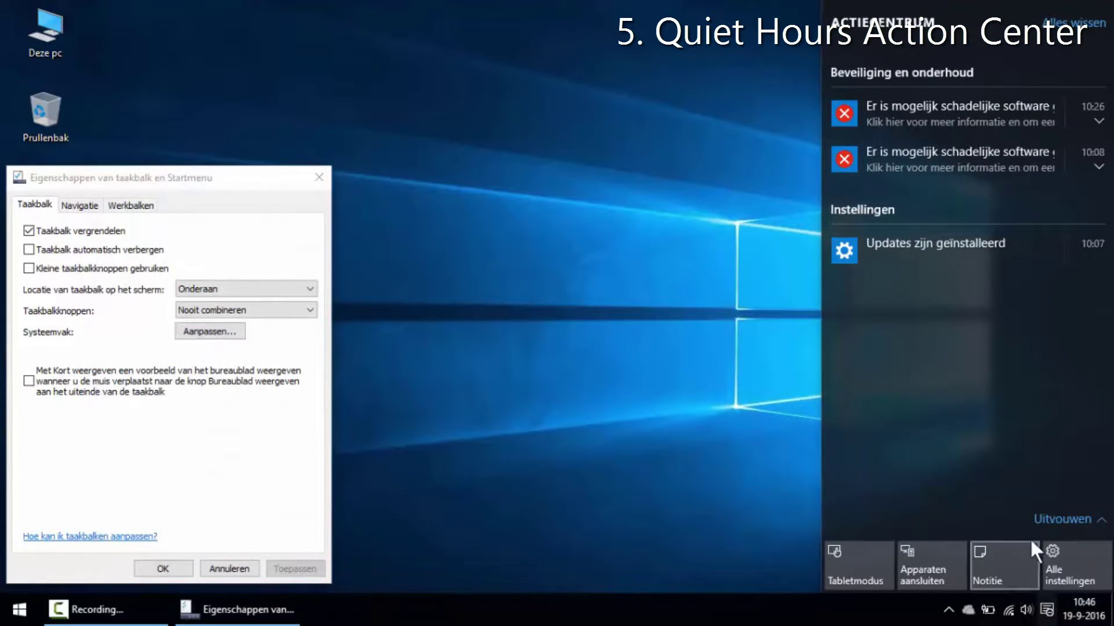
click(1058, 519)
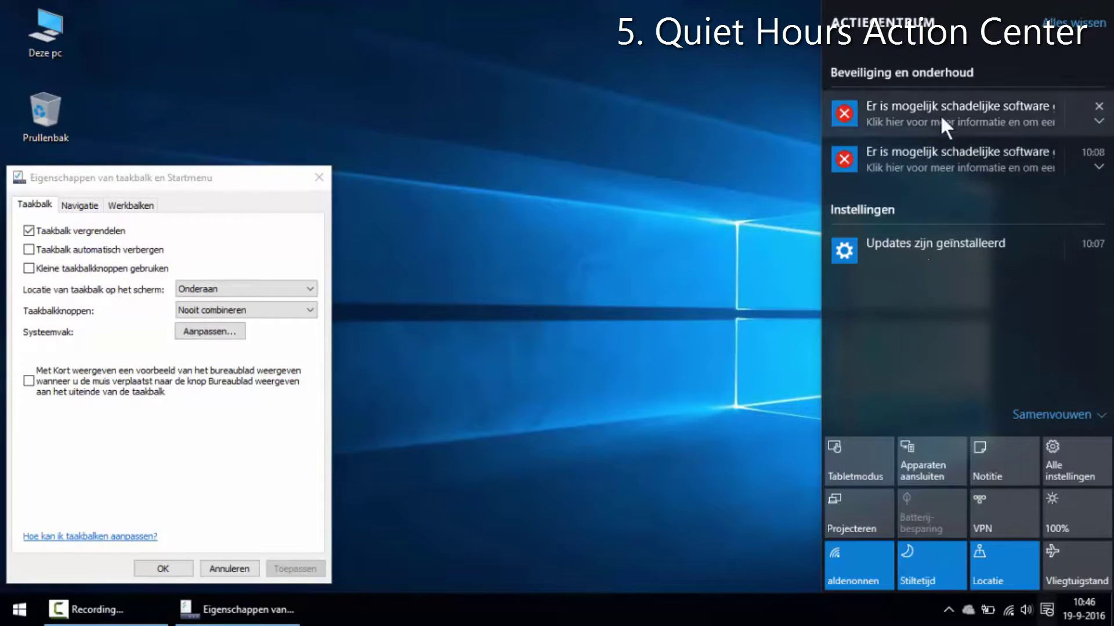
mouse_move(1104, 110)
click(922, 571)
click(927, 568)
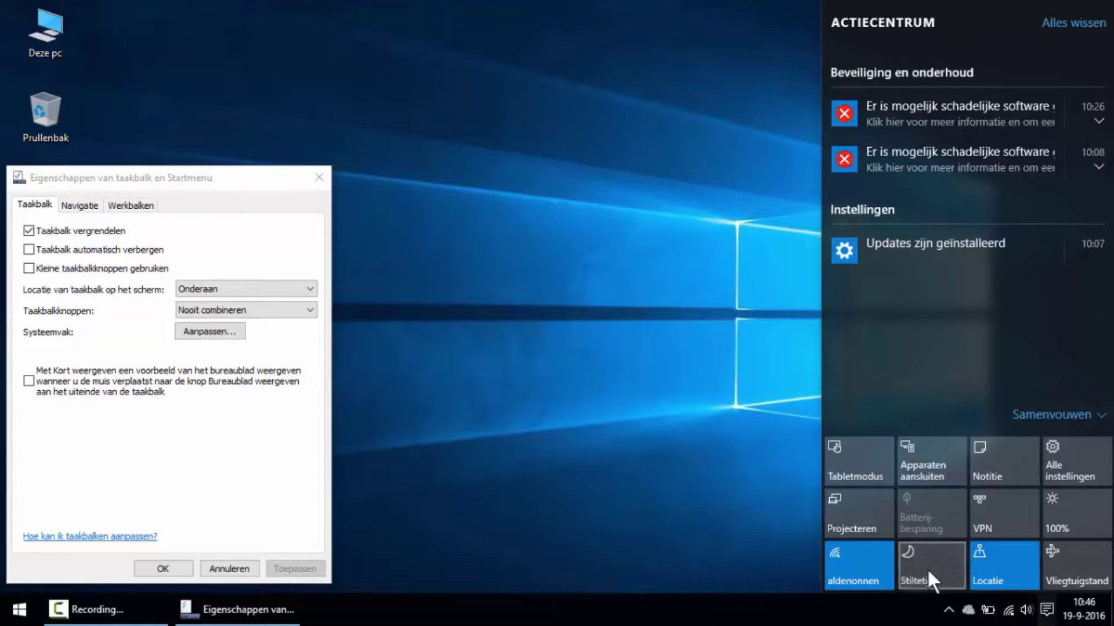
click(556, 441)
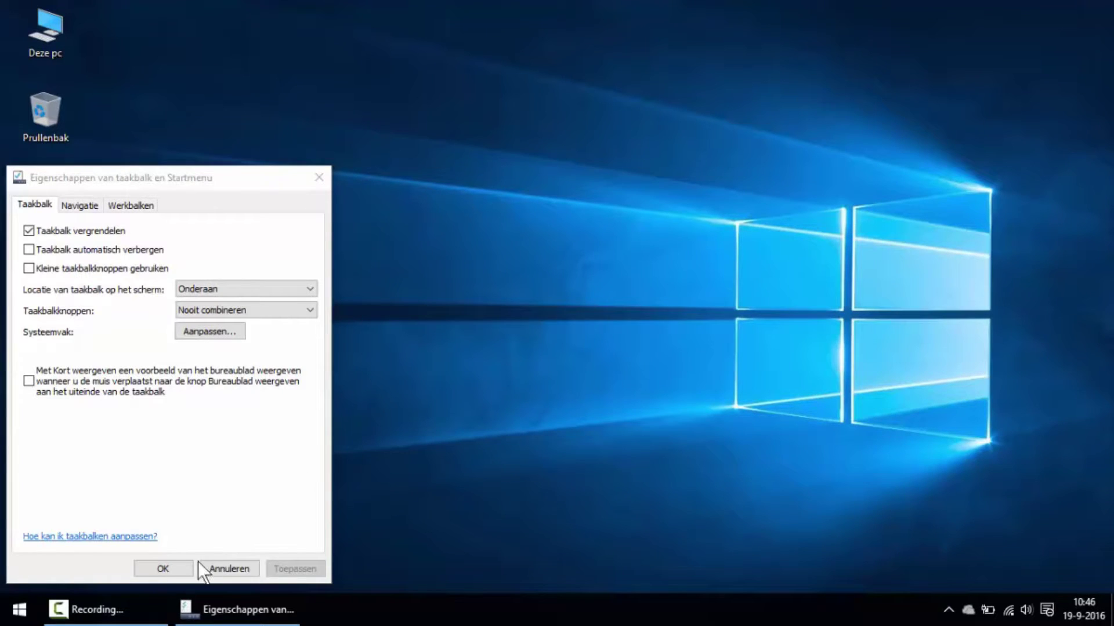
click(172, 568)
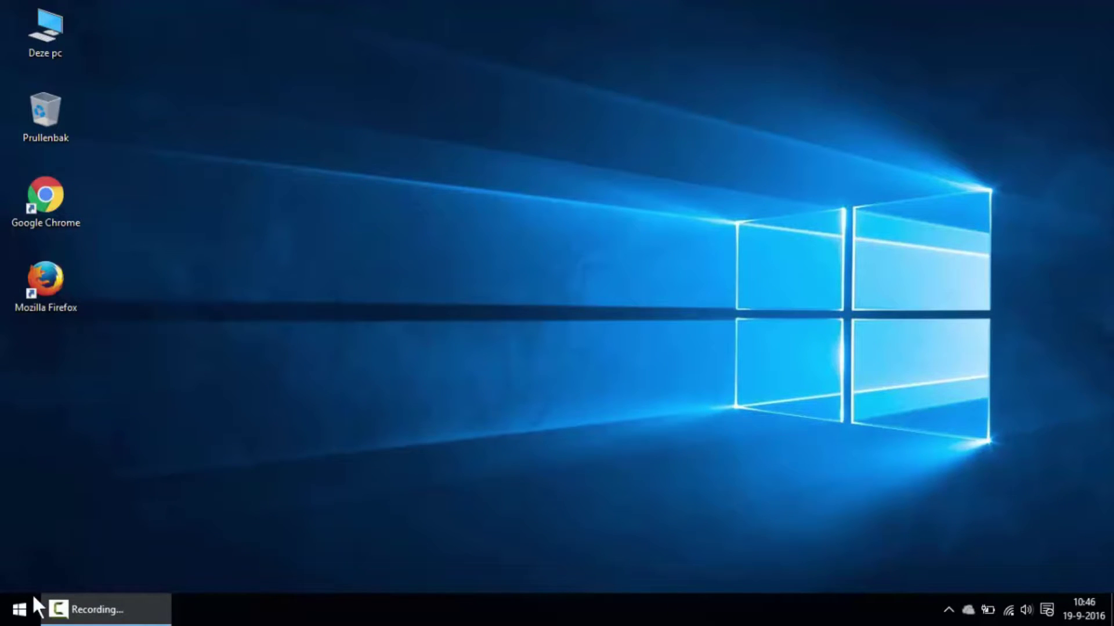
Unpin the Agenda, Mail, Microsoft Edge, Foto's, Telefoonassistent and weather tiles from Start.
click(21, 609)
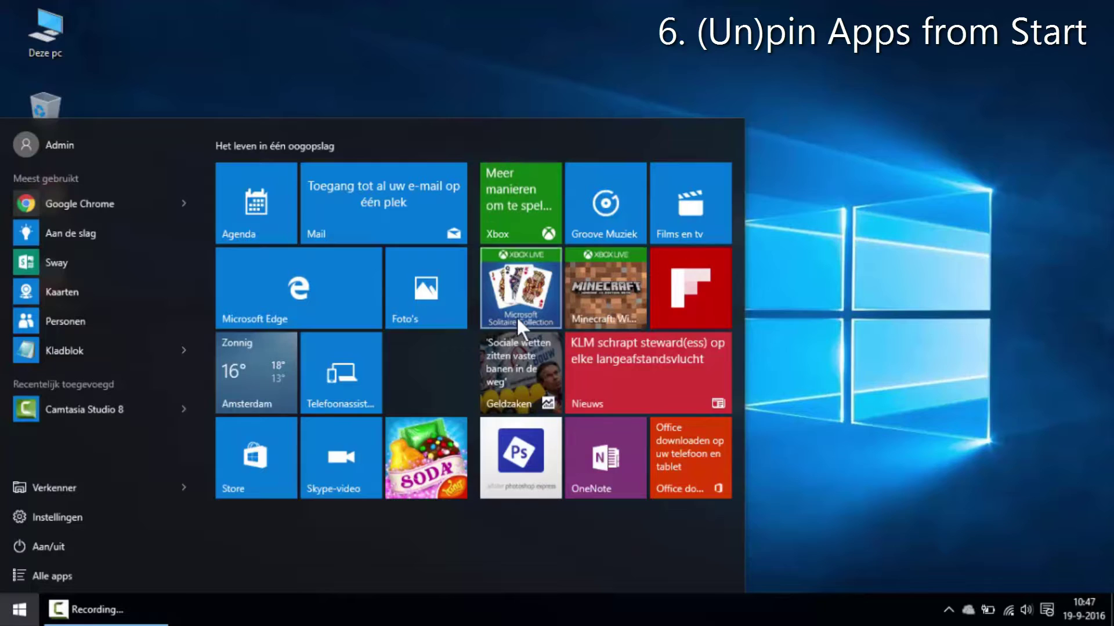
right_click(263, 210)
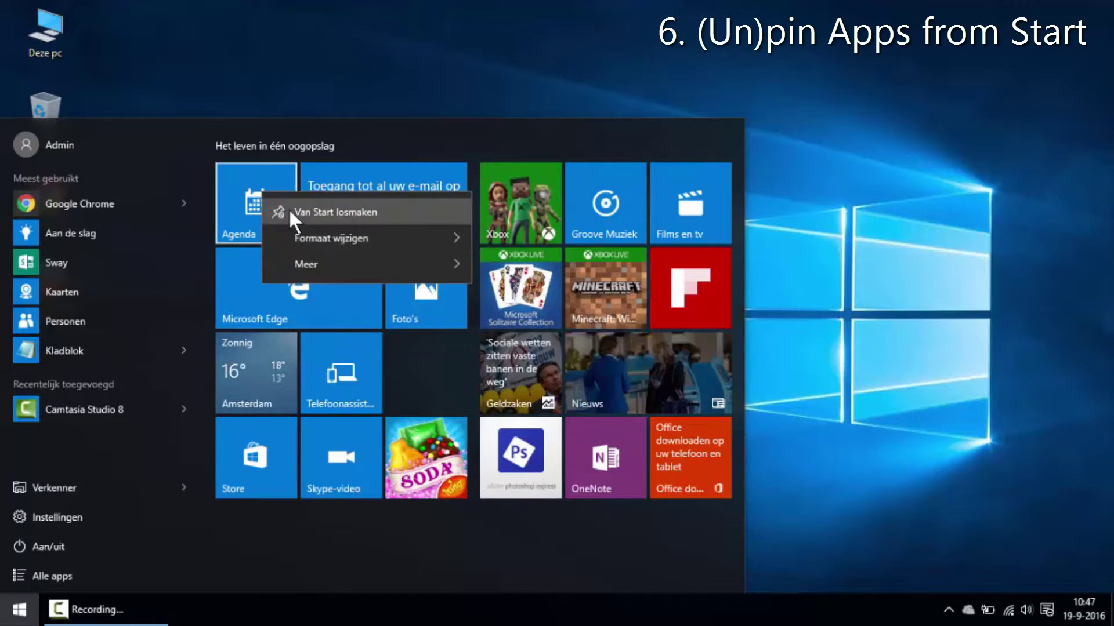
click(287, 209)
right_click(337, 205)
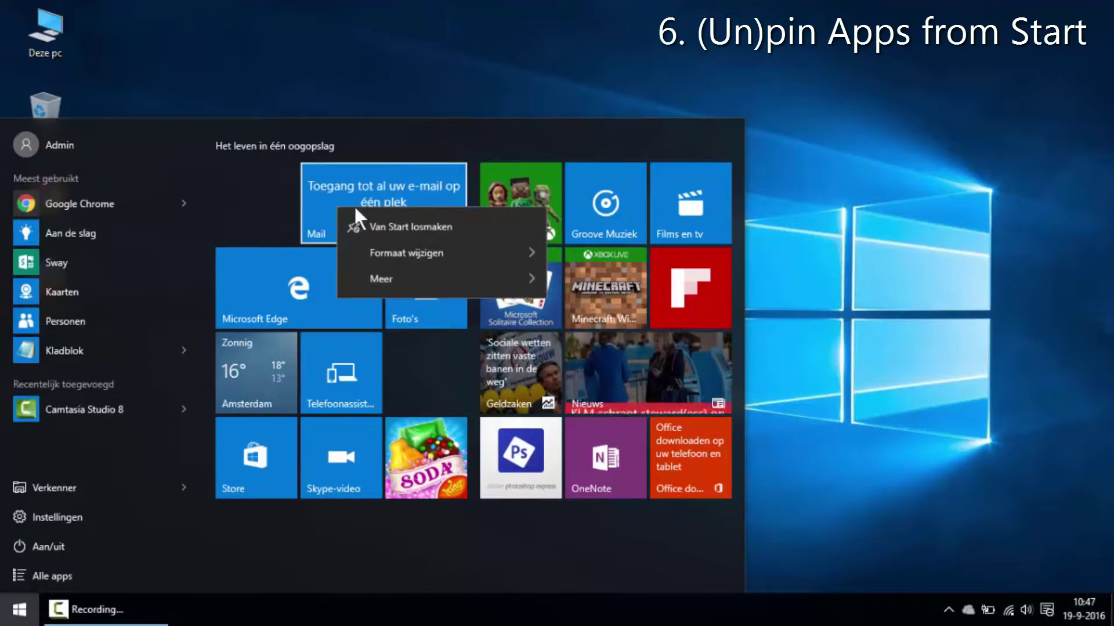
click(373, 226)
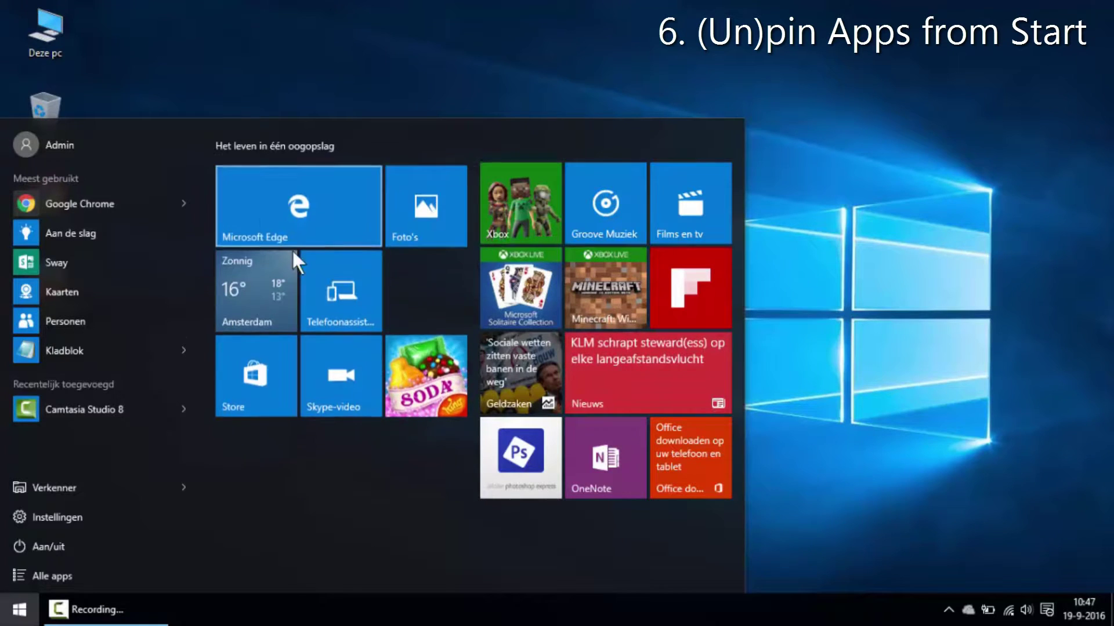
right_click(264, 213)
click(290, 219)
right_click(412, 194)
click(445, 201)
right_click(340, 197)
click(383, 203)
right_click(263, 197)
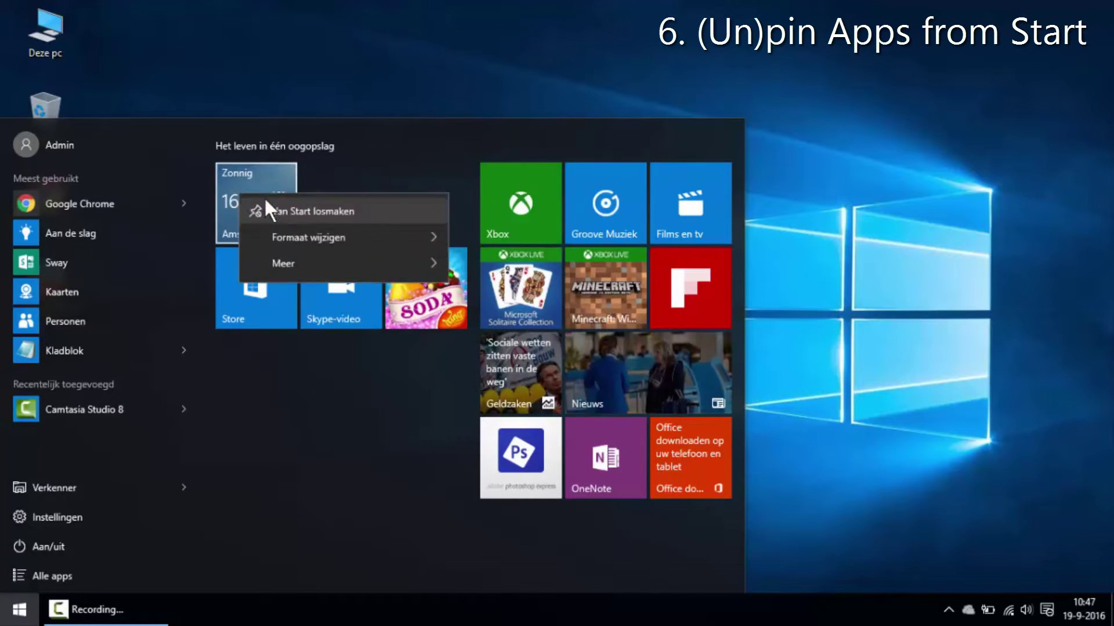
click(290, 213)
Unpin the Store, Skype-video, Xbox, Groove Muziek and Films en tv tiles and the next tile.
right_click(267, 219)
click(305, 227)
right_click(343, 203)
click(372, 209)
right_click(426, 200)
click(554, 203)
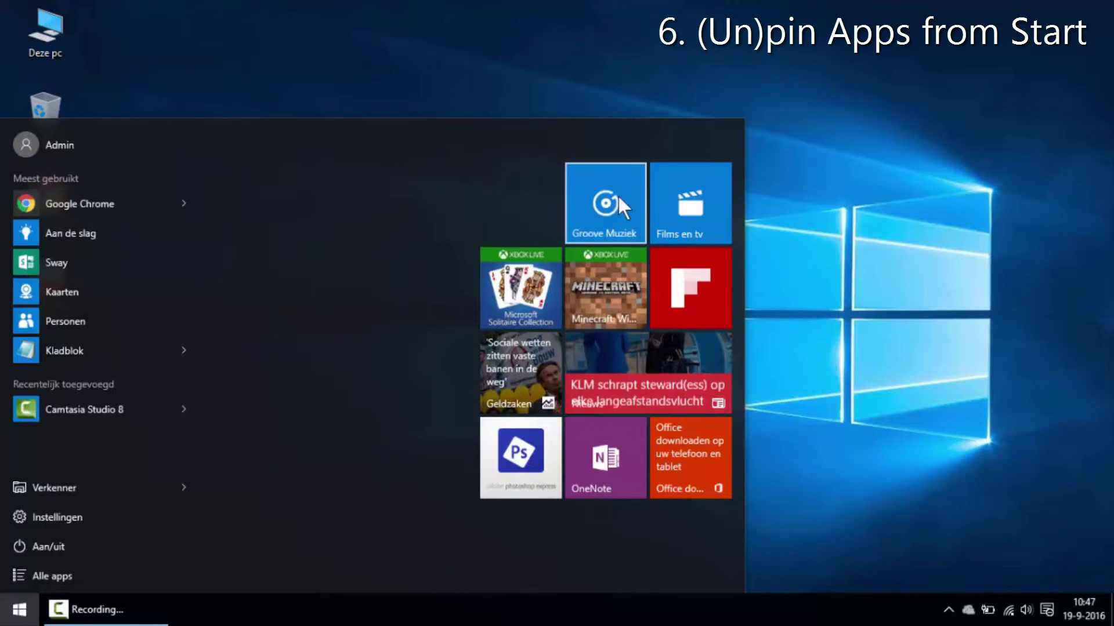
right_click(618, 194)
click(647, 203)
right_click(708, 203)
click(720, 212)
right_click(699, 228)
click(728, 235)
Unpin the remaining Nieuws, Solitaire, Minecraft, Geldzaken, OneNote and Office tiles, leaving Start empty.
right_click(653, 256)
click(725, 267)
right_click(513, 200)
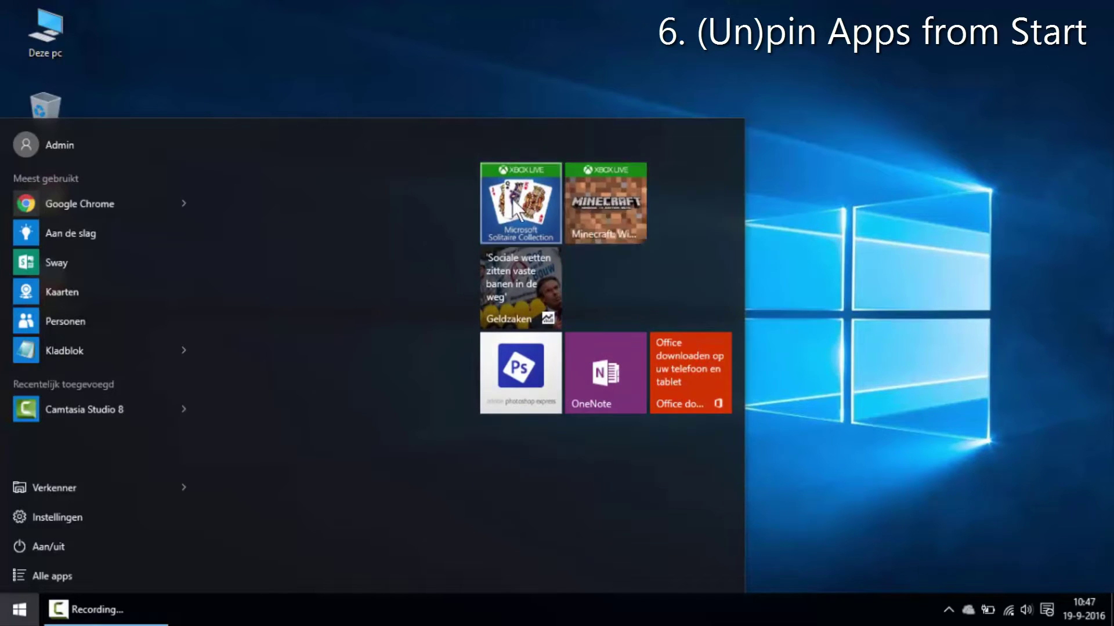
click(542, 207)
right_click(512, 200)
click(542, 206)
right_click(512, 210)
click(542, 218)
right_click(603, 207)
click(636, 216)
right_click(676, 219)
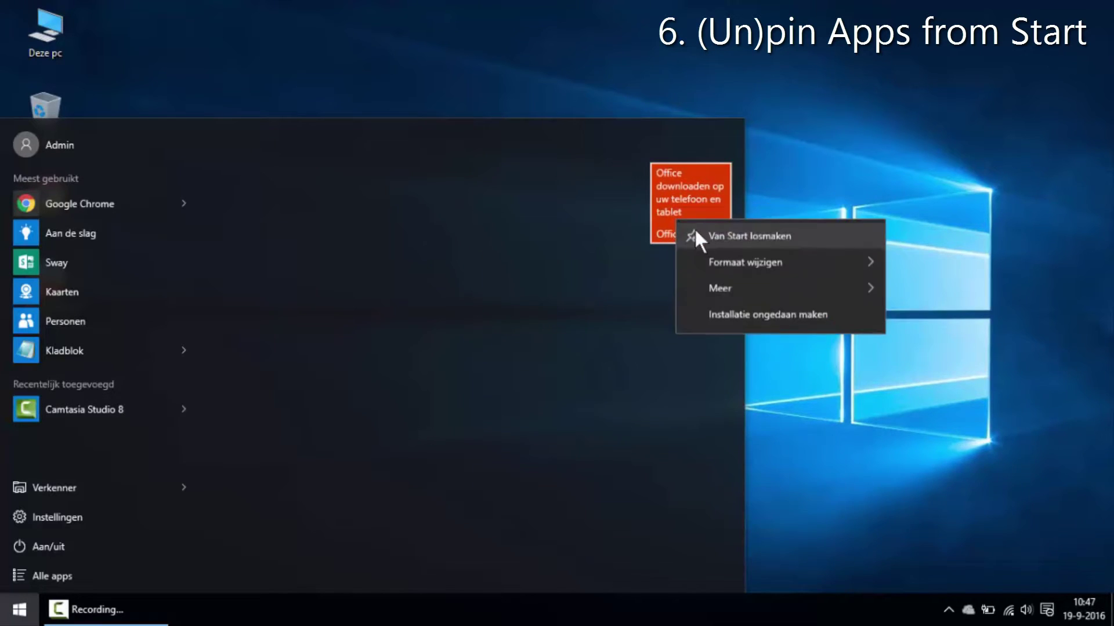
click(698, 228)
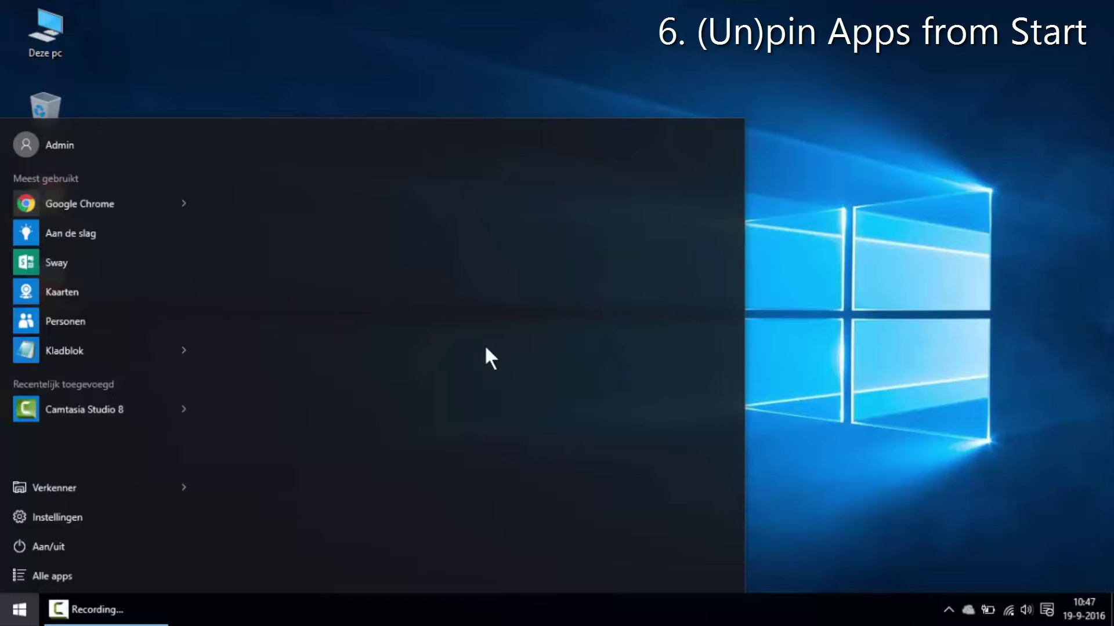
click(267, 14)
Pin the Google Chrome and Mozilla Firefox desktop shortcuts to Start.
right_click(49, 191)
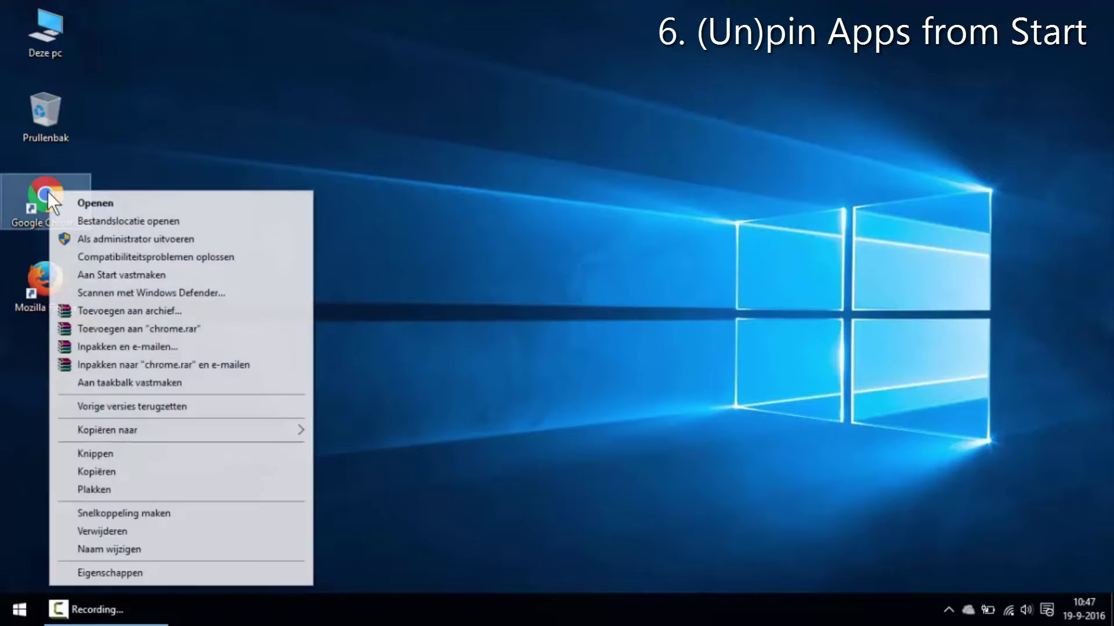
click(124, 277)
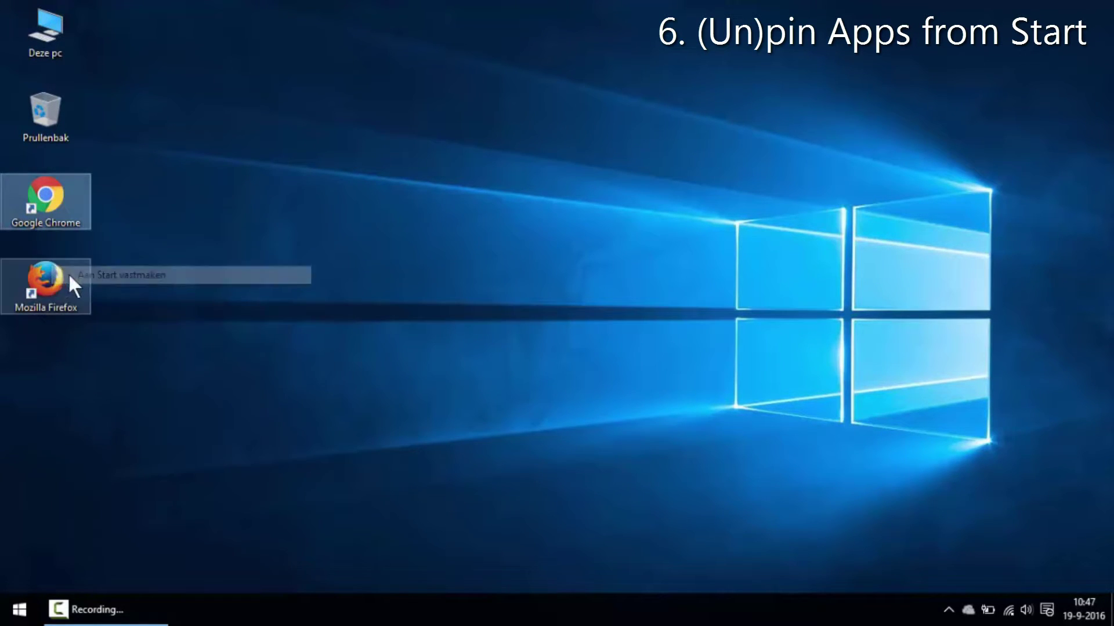
click(64, 275)
right_click(57, 278)
click(148, 281)
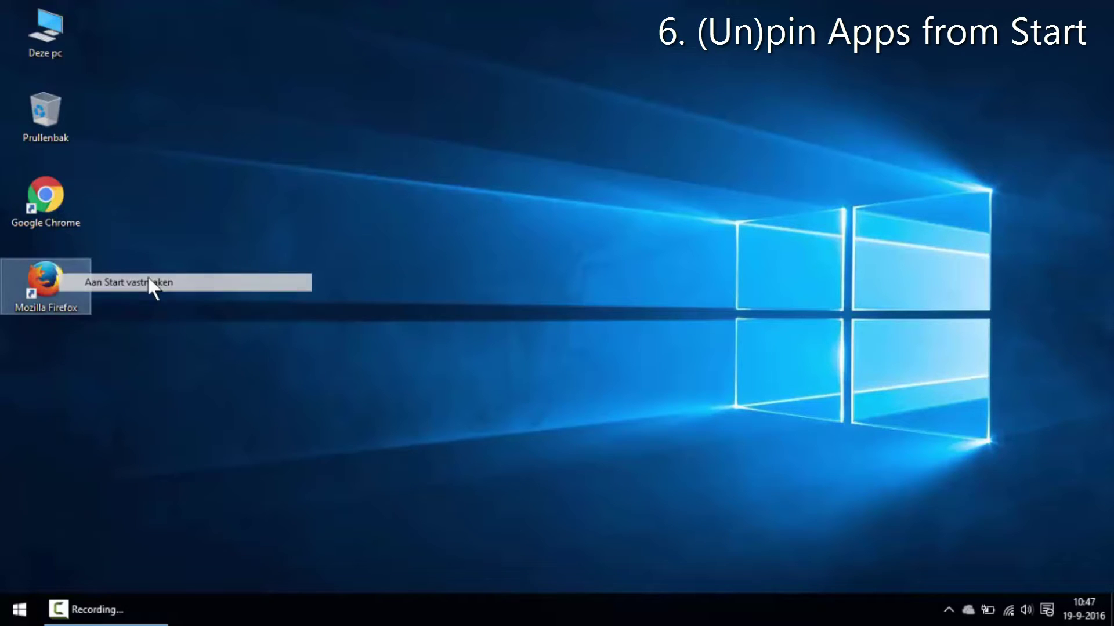
Name the new Start tile group 'internet'.
click(179, 273)
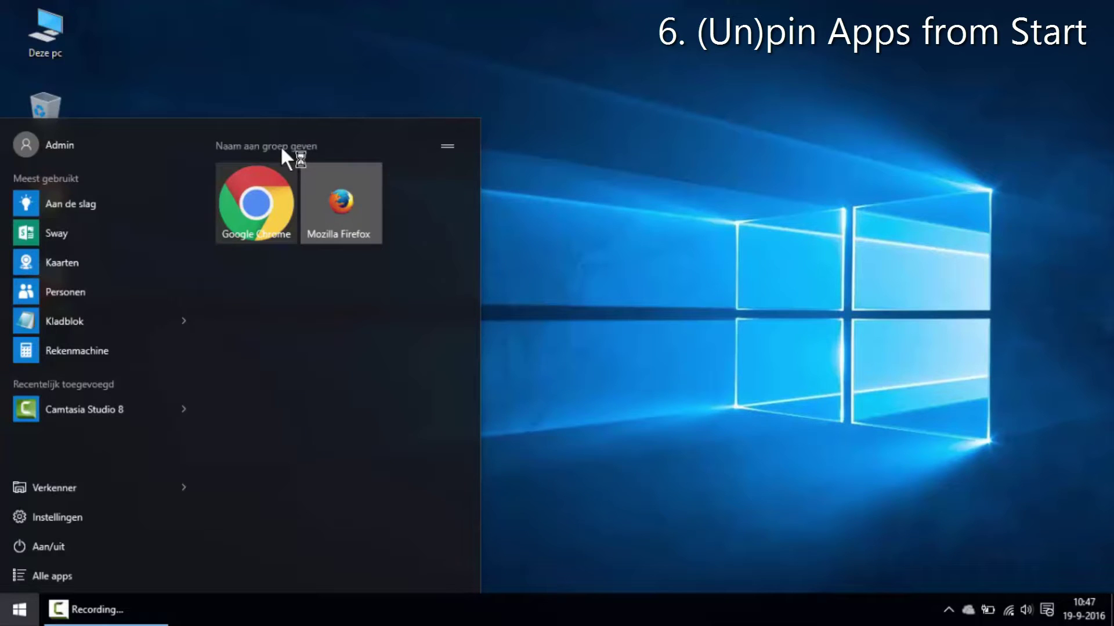
click(282, 149)
text(i)
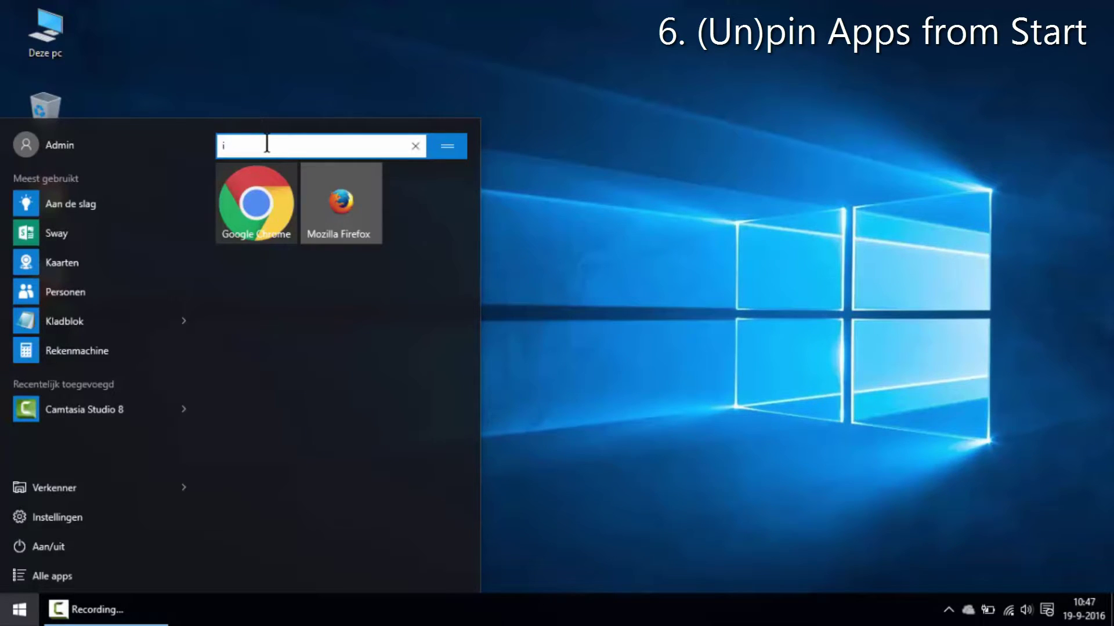
text(nternet)
click(302, 11)
key(super)
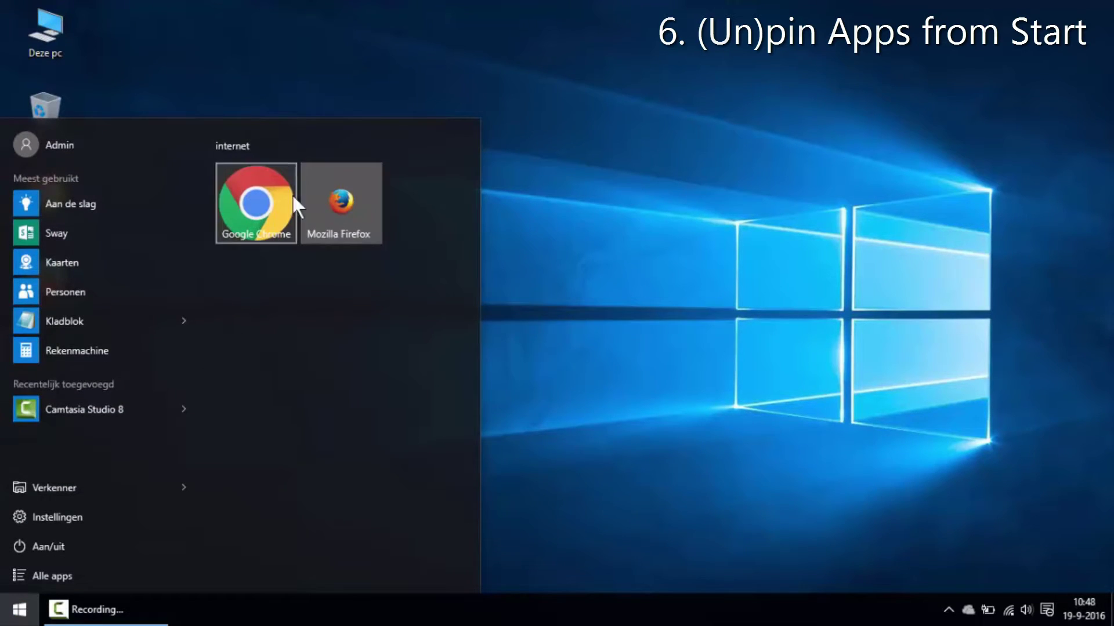
click(572, 26)
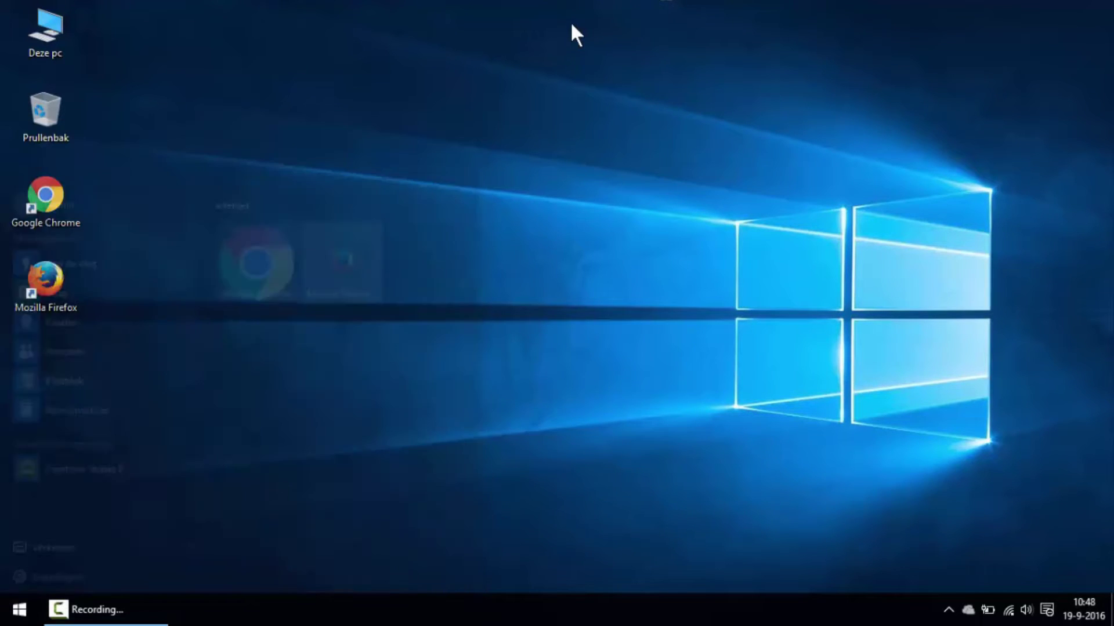
In Start settings, switch off suggestions, most used apps and recently added apps.
click(19, 609)
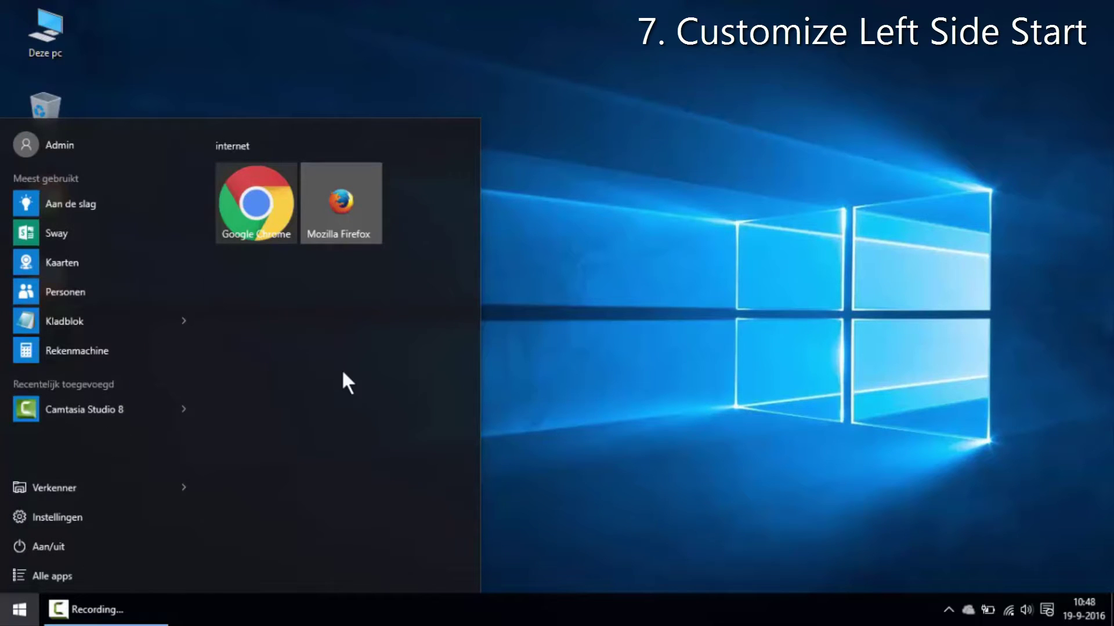
click(551, 209)
right_click(514, 173)
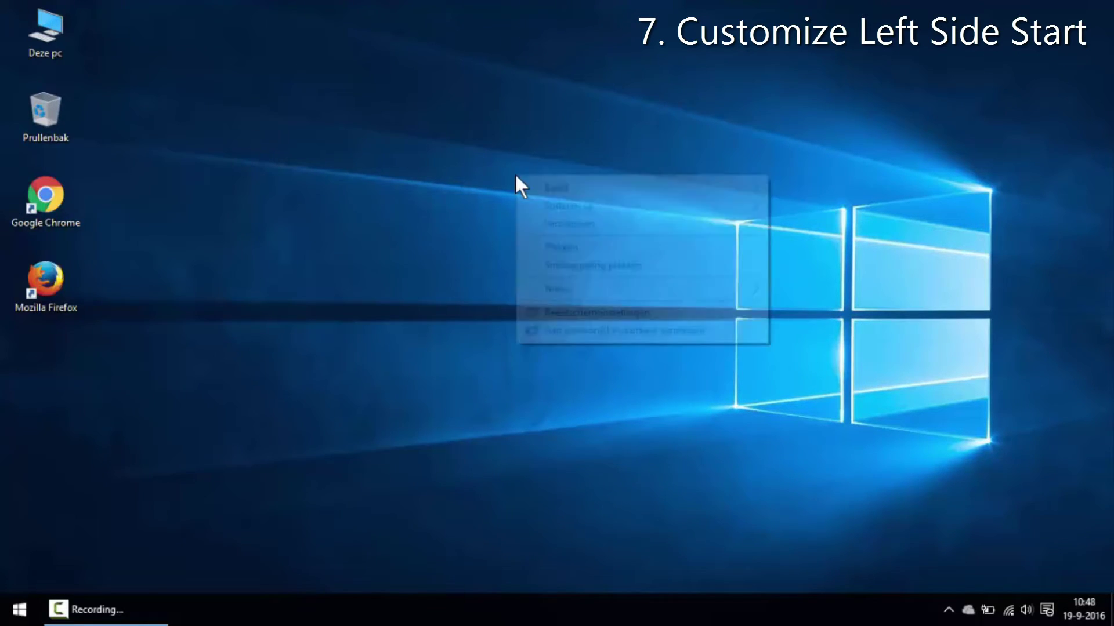
click(555, 322)
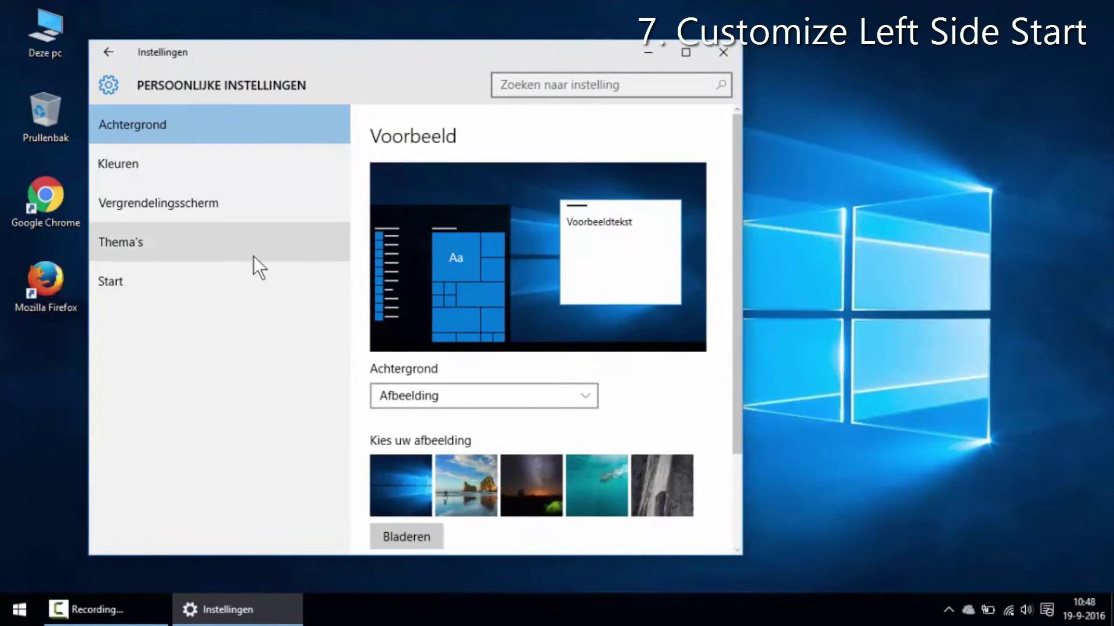
click(138, 294)
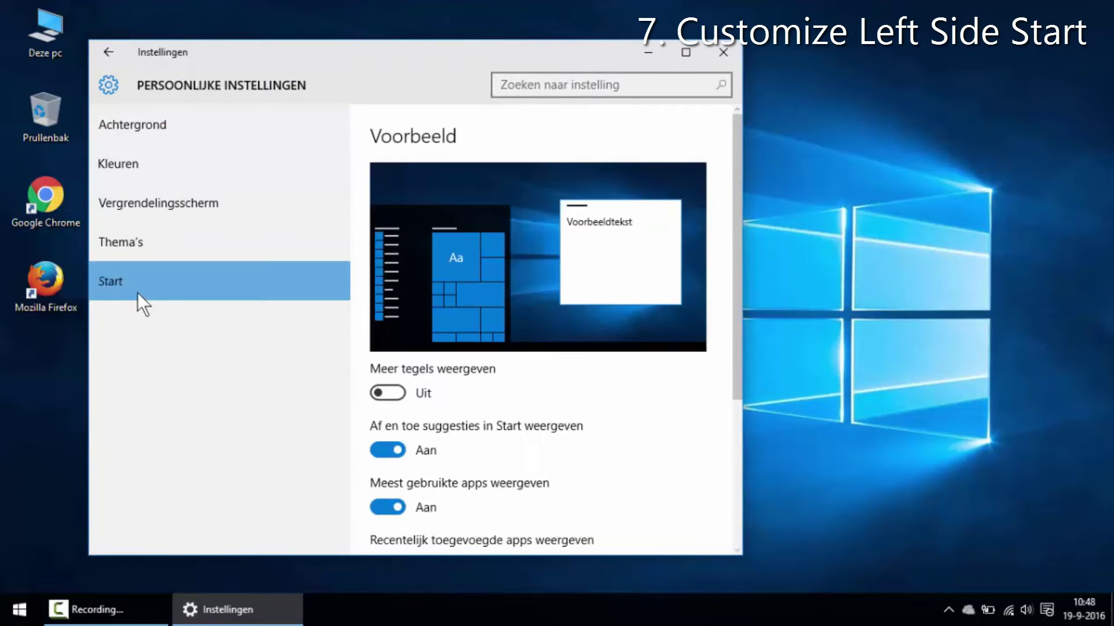
scroll(502, 471, down, 2)
scroll(503, 471, down, 1)
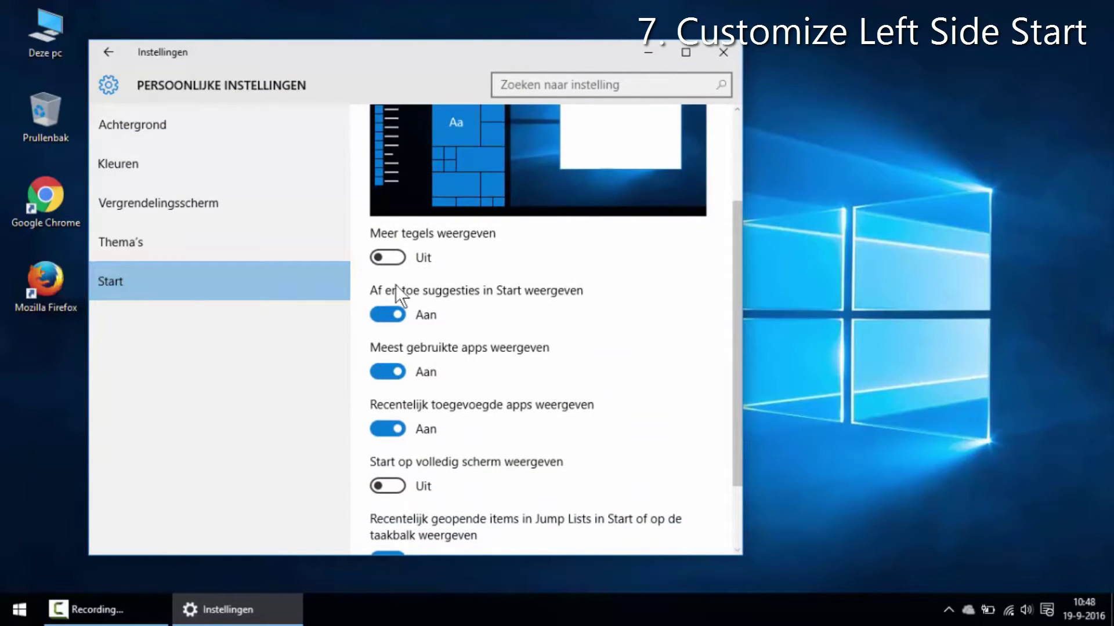
click(384, 315)
click(374, 372)
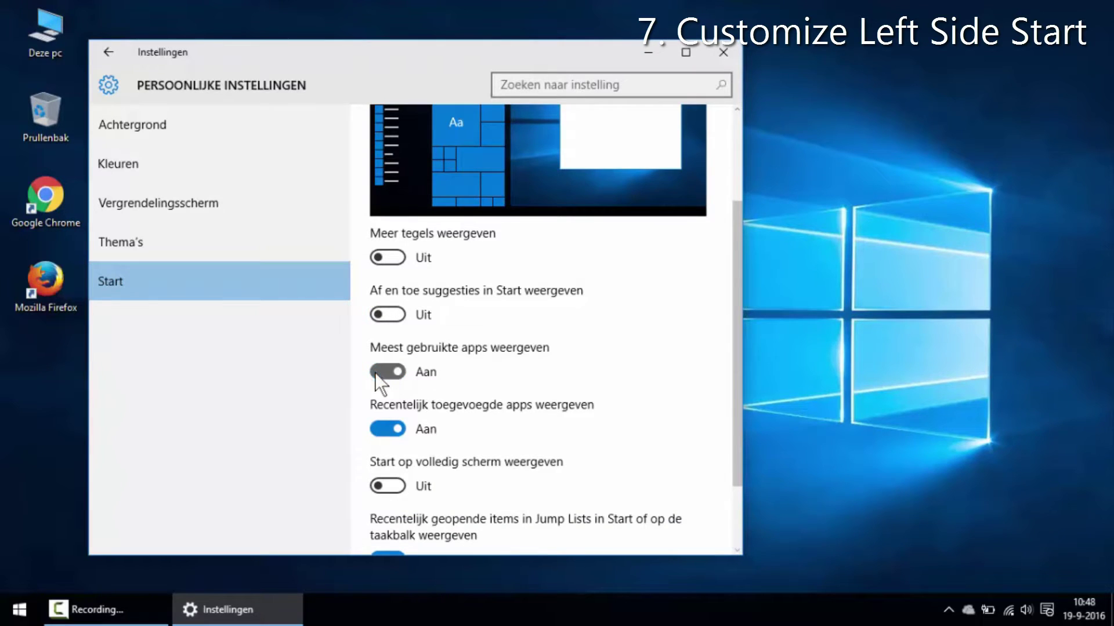
click(378, 429)
scroll(418, 437, down, 2)
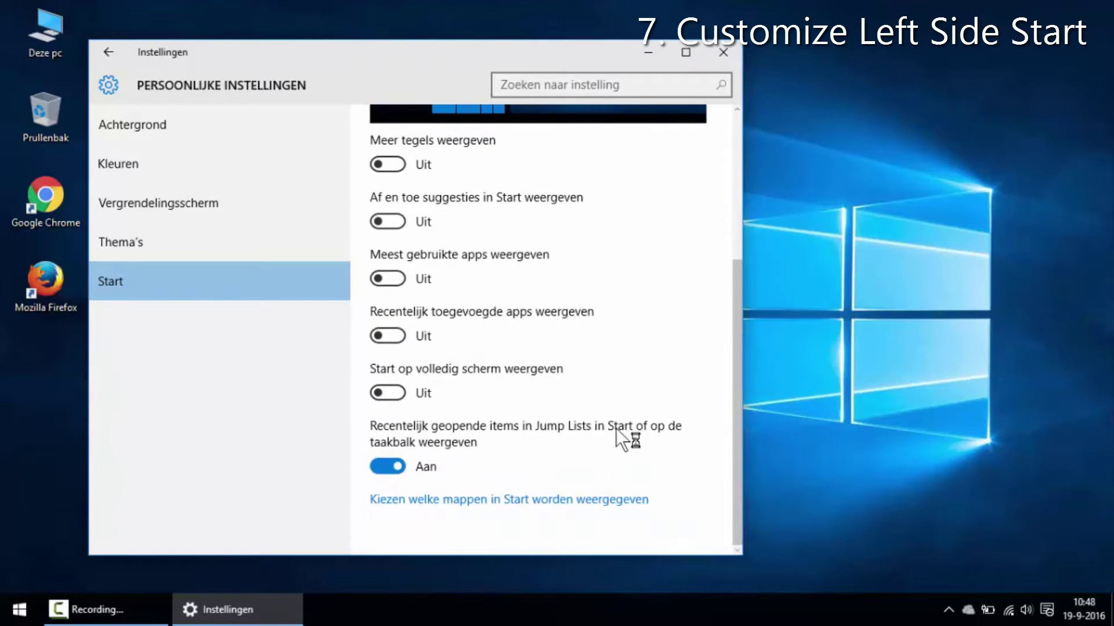
Switch Verkenner off in the folders shown on Start, close Settings and check the menu.
click(382, 467)
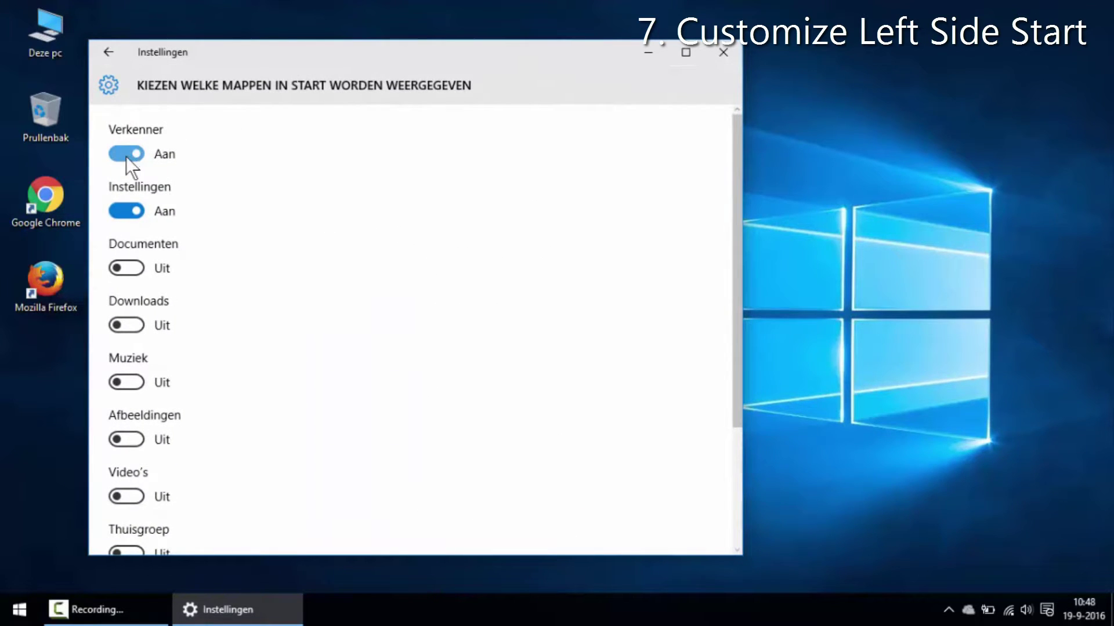
click(126, 156)
scroll(121, 234, down, 3)
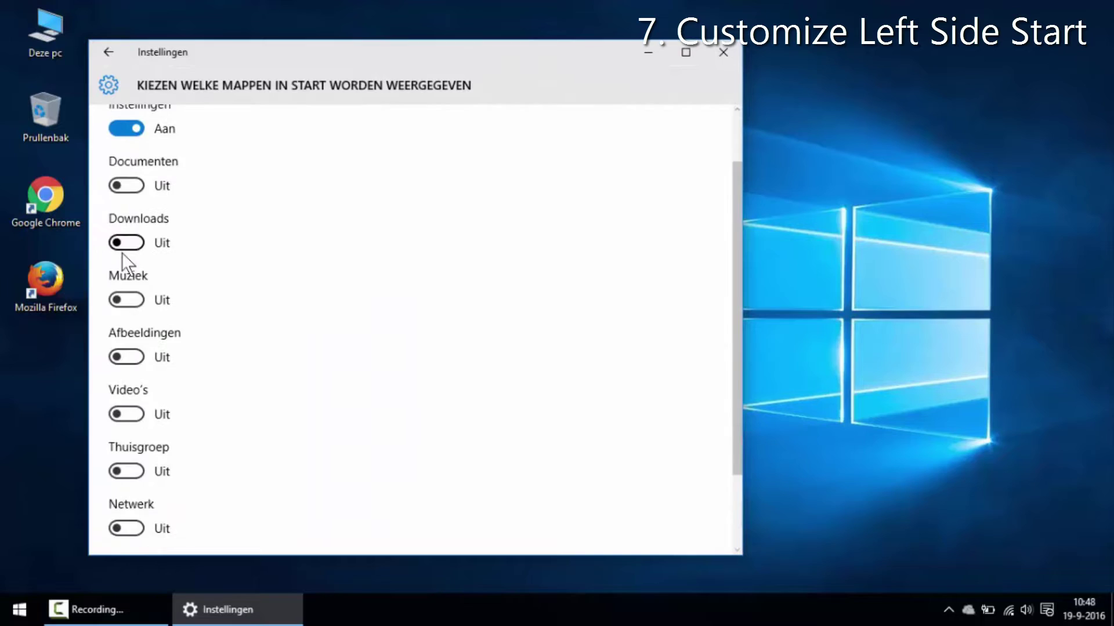
scroll(134, 440, down, 1)
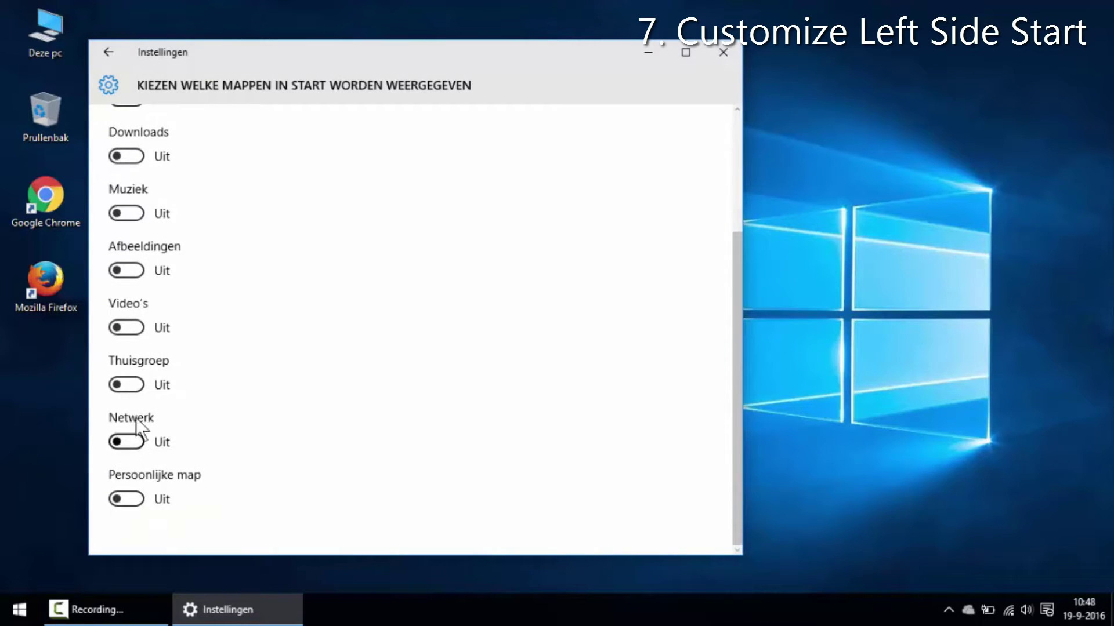
scroll(133, 493, up, 4)
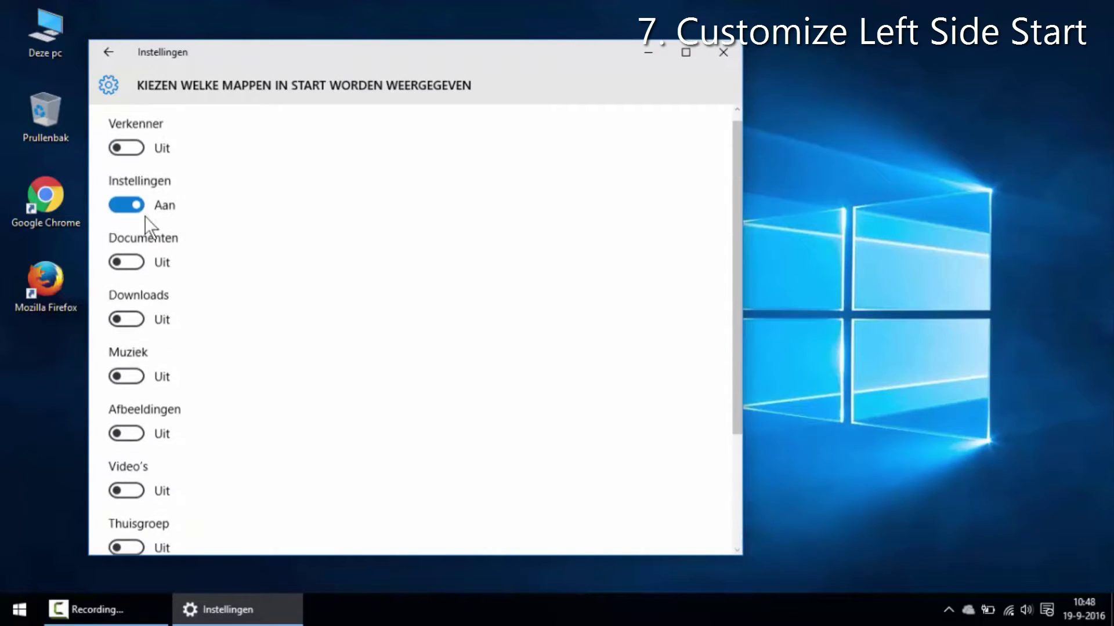
click(122, 51)
click(722, 55)
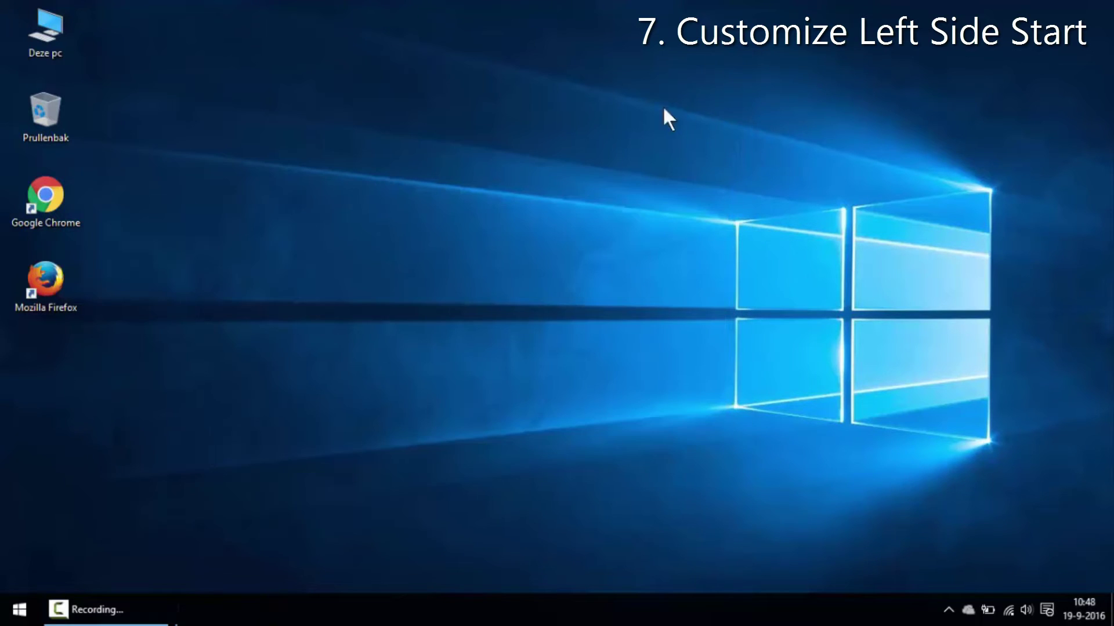
click(19, 609)
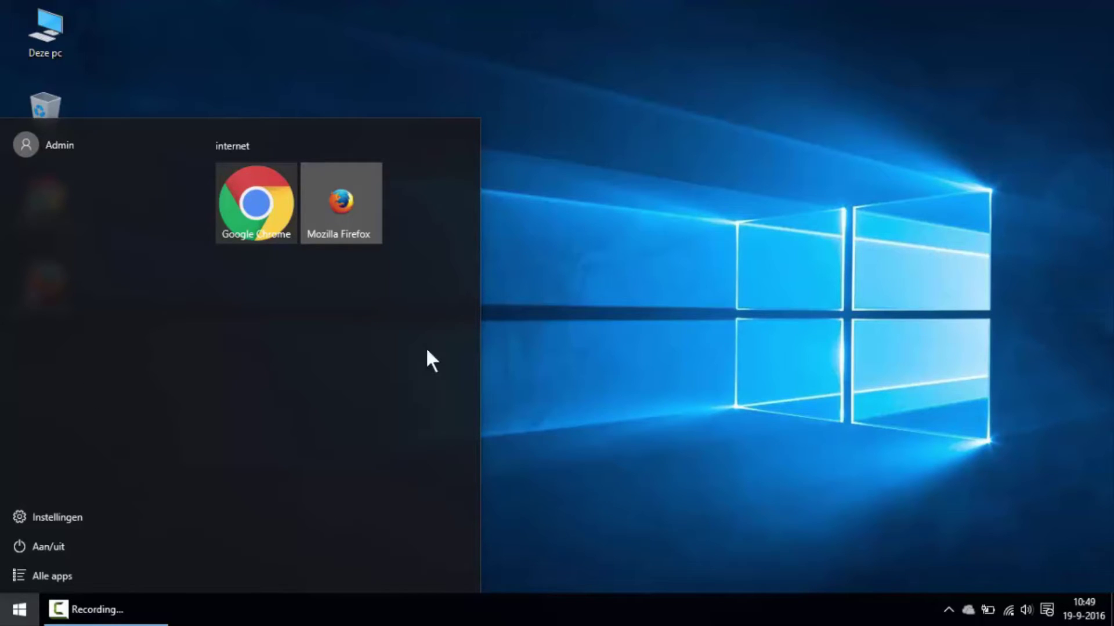
click(673, 290)
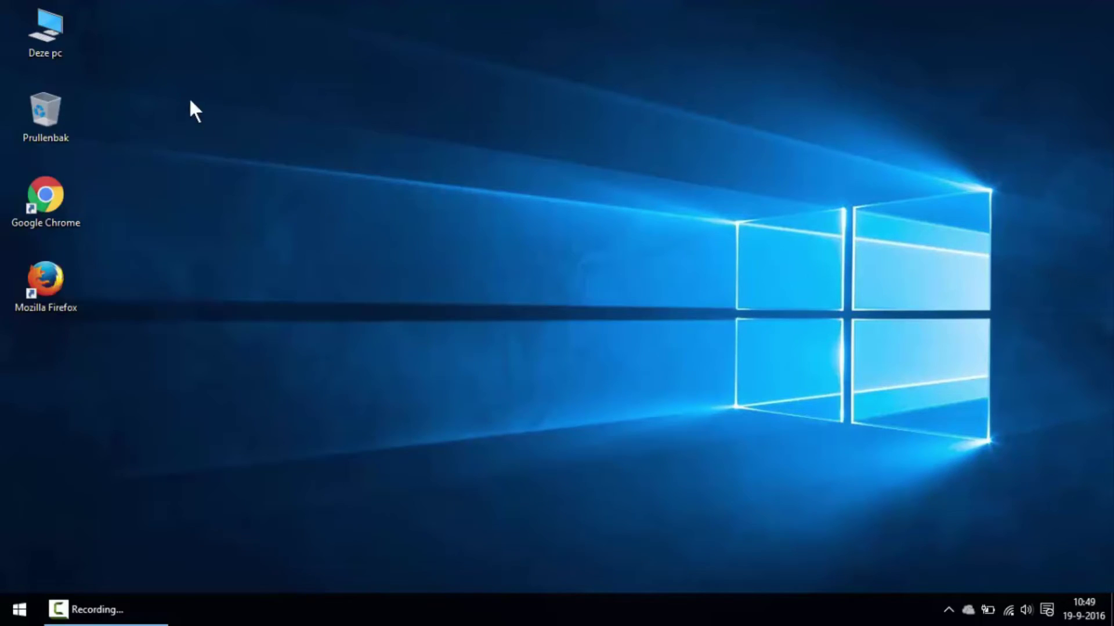
In Deze pc's folder options, stop Quick Access showing recently used folders.
double_click(69, 39)
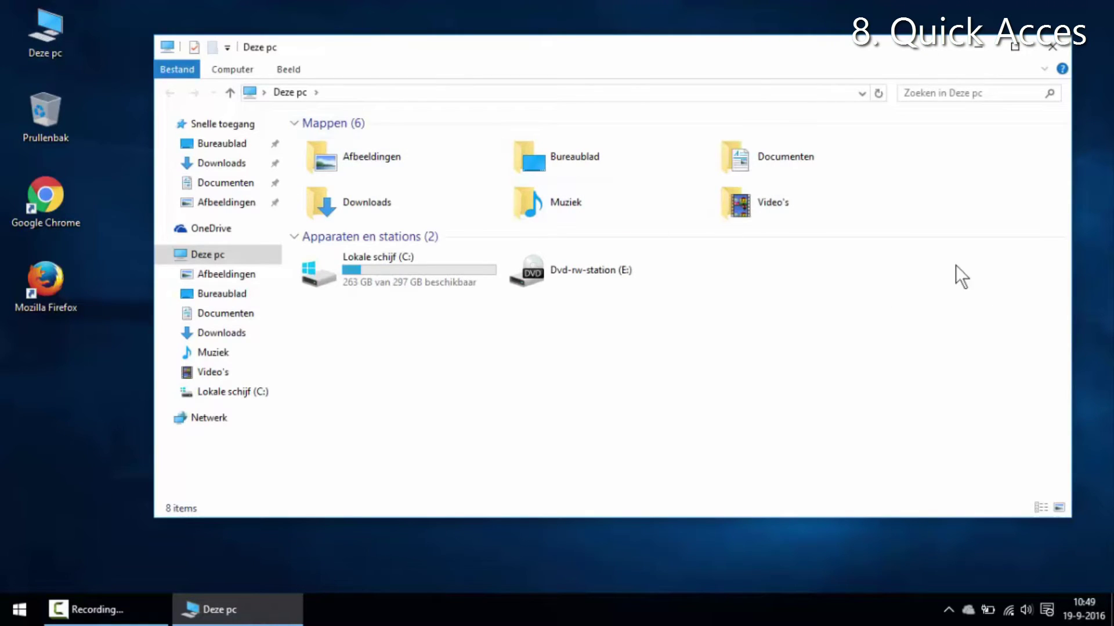
click(288, 69)
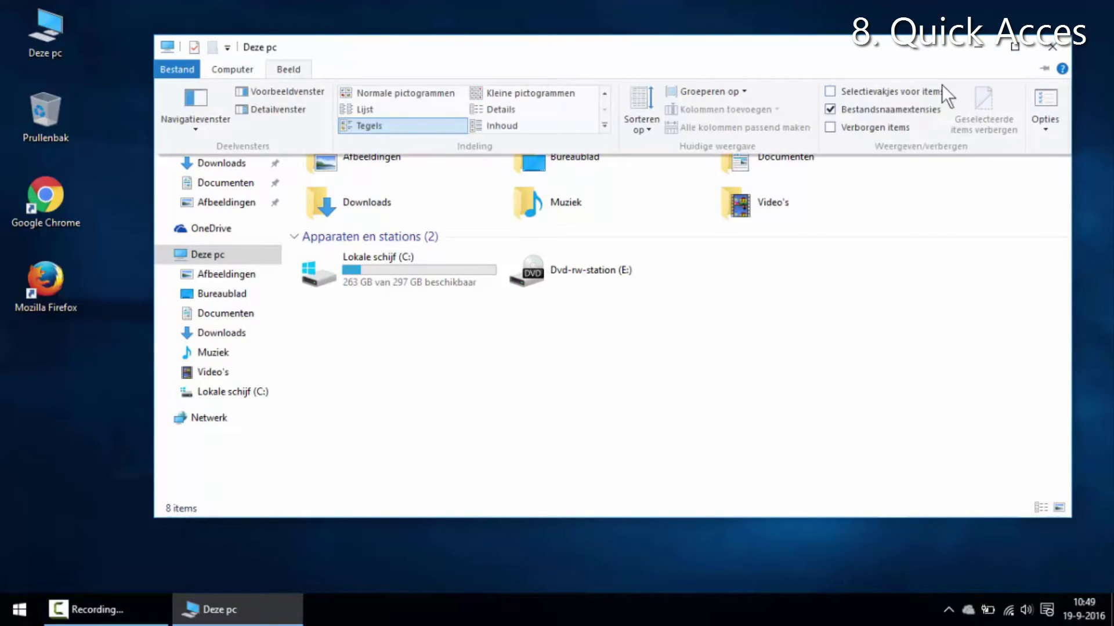
click(1041, 127)
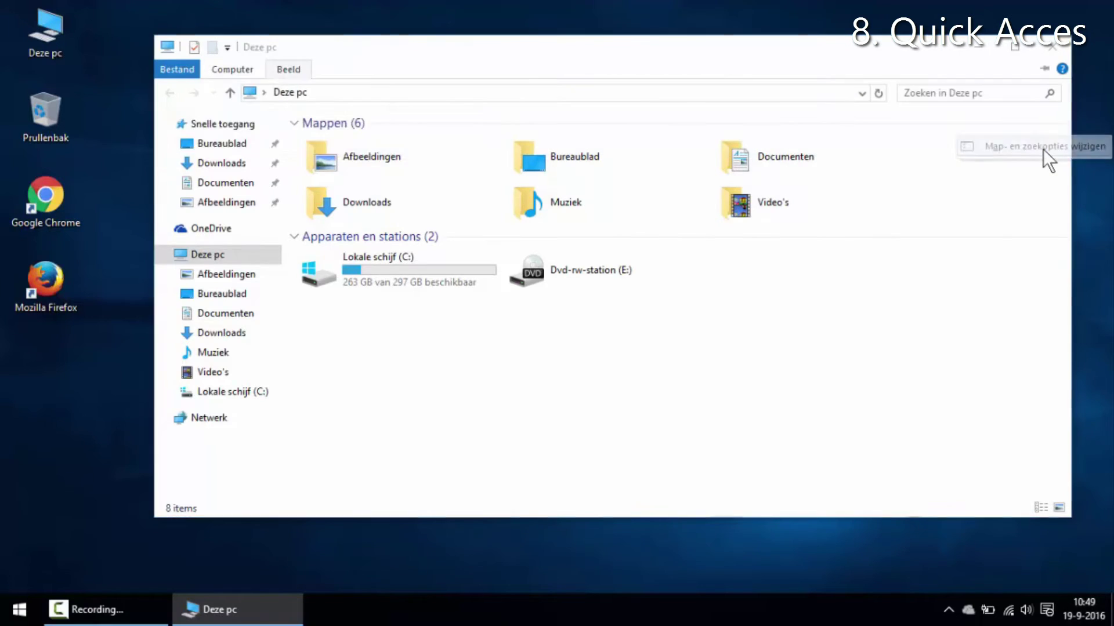
click(1043, 149)
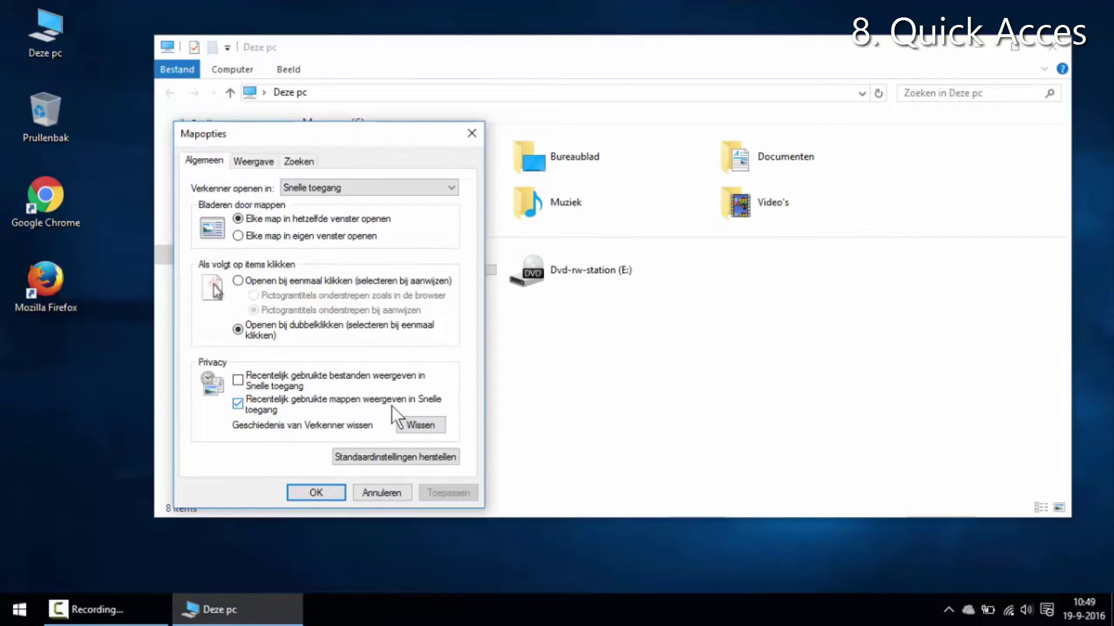
click(265, 408)
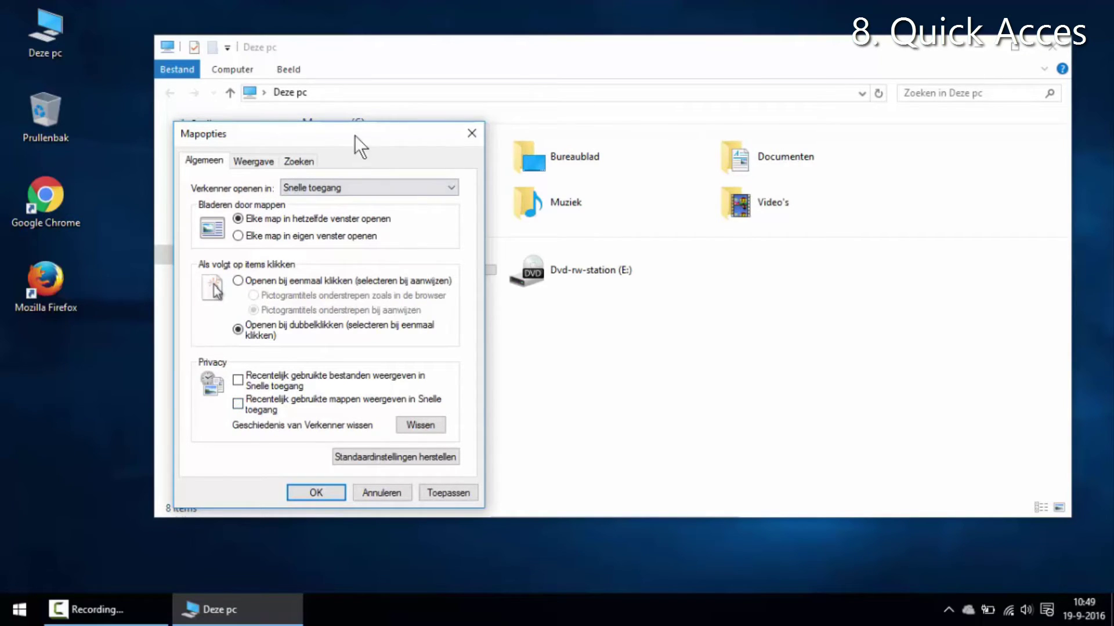
drag(354, 135, 516, 136)
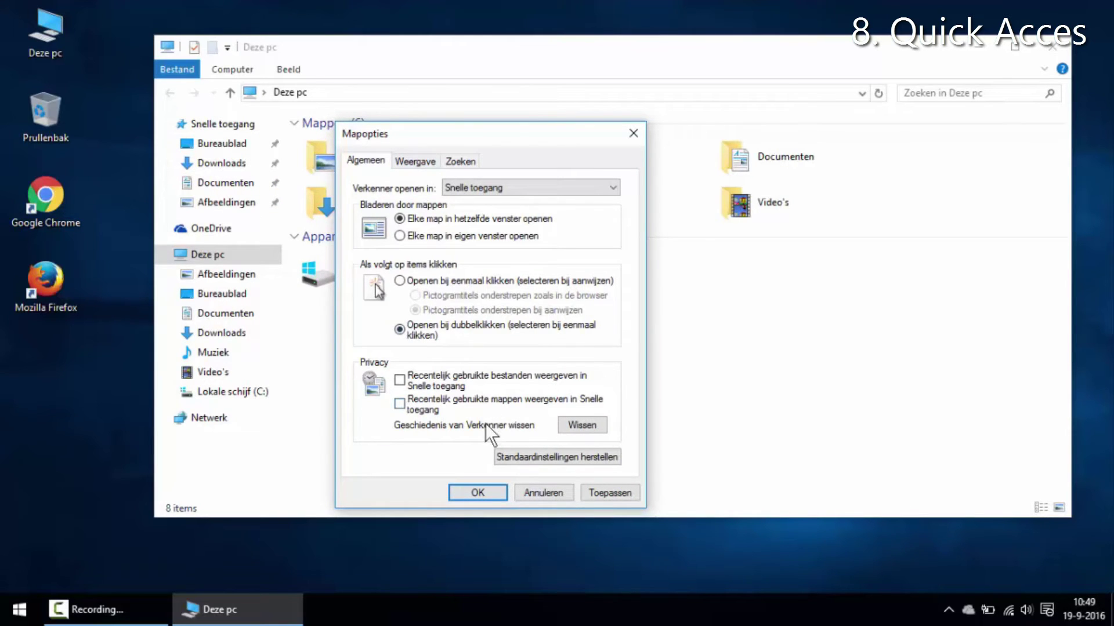
click(481, 493)
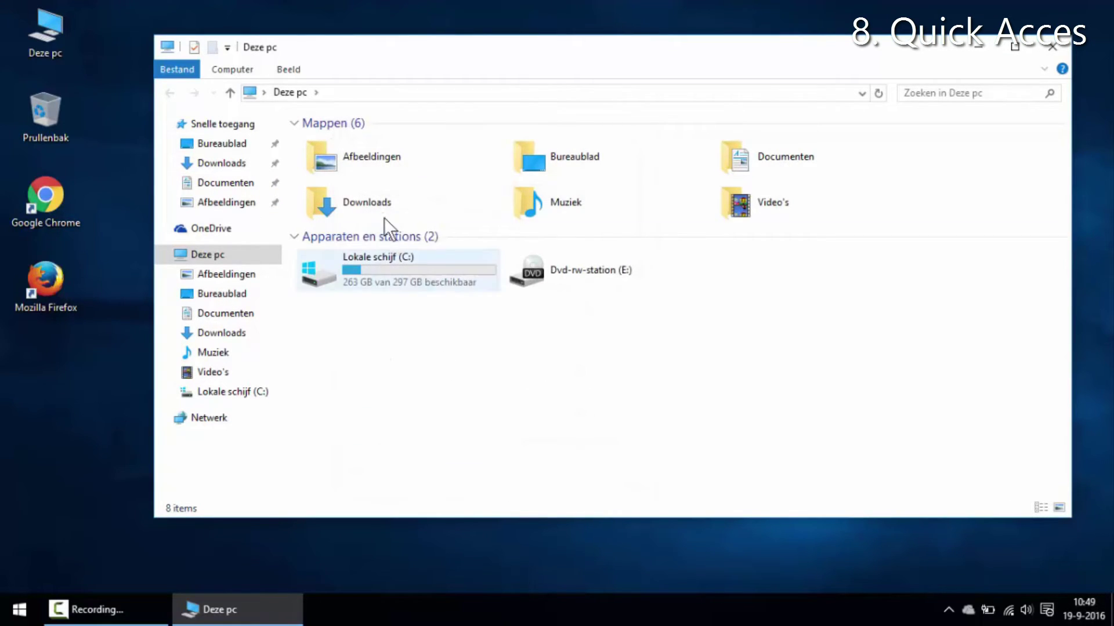
Drag the Muziek and Video's folders onto Snelle toegang to pin them.
drag(572, 215, 242, 208)
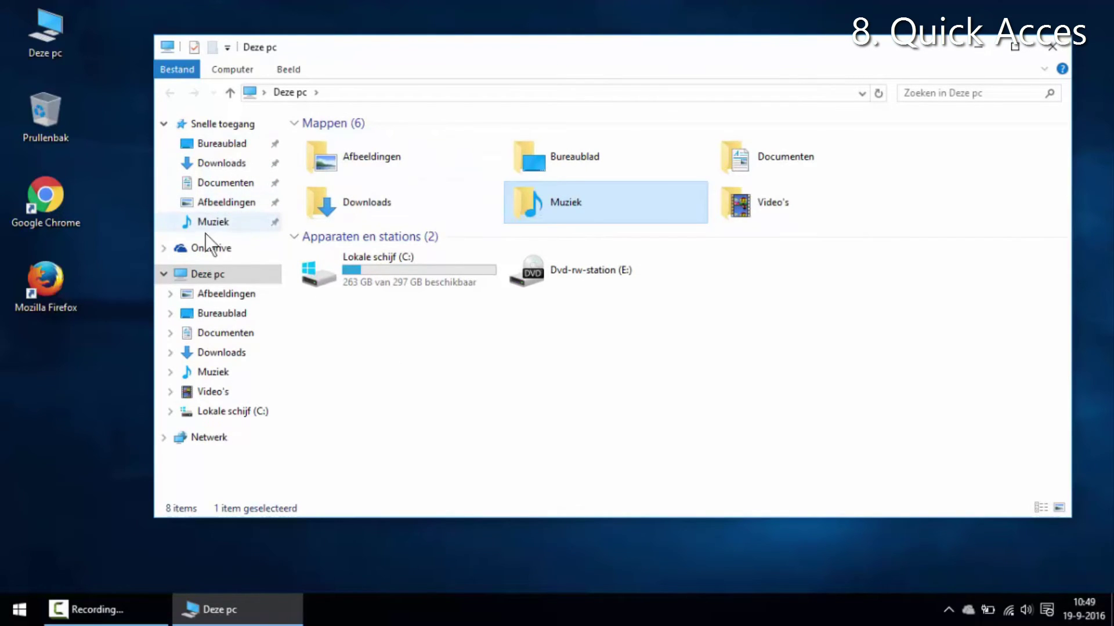
drag(786, 201, 243, 231)
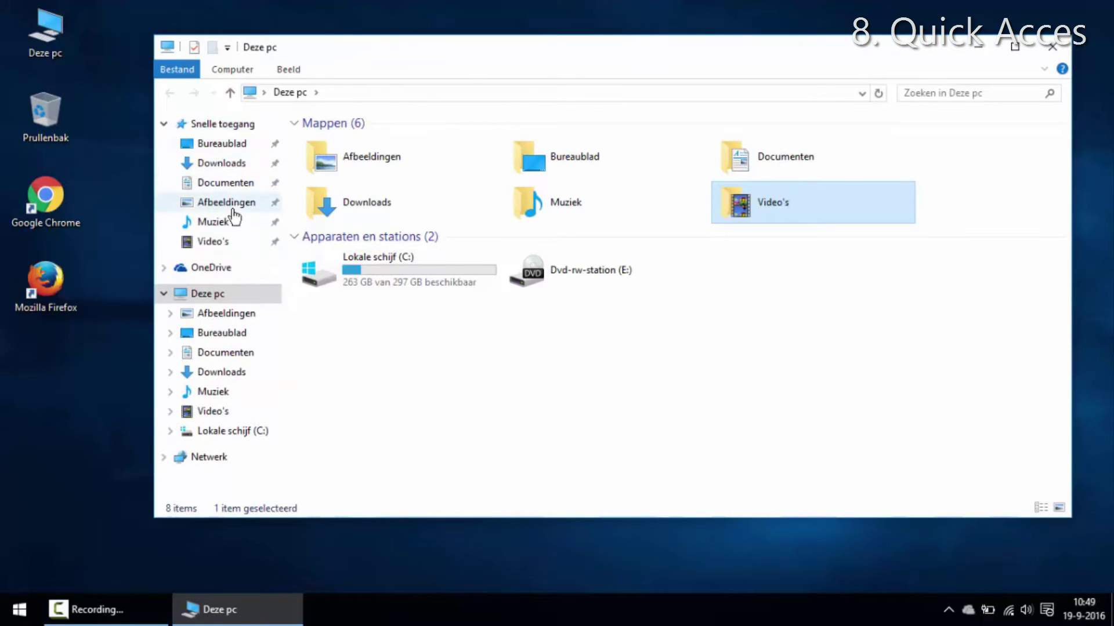
click(291, 72)
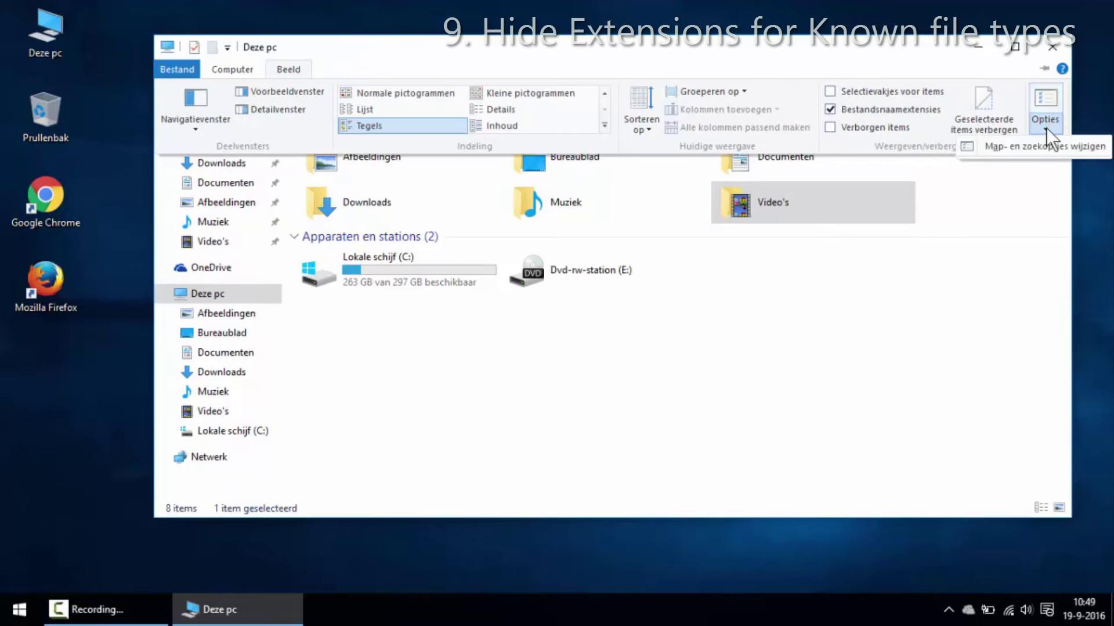
Clear 'Extensies voor bekende bestandstypen verbergen' on the View tab of folder options and confirm.
click(1043, 144)
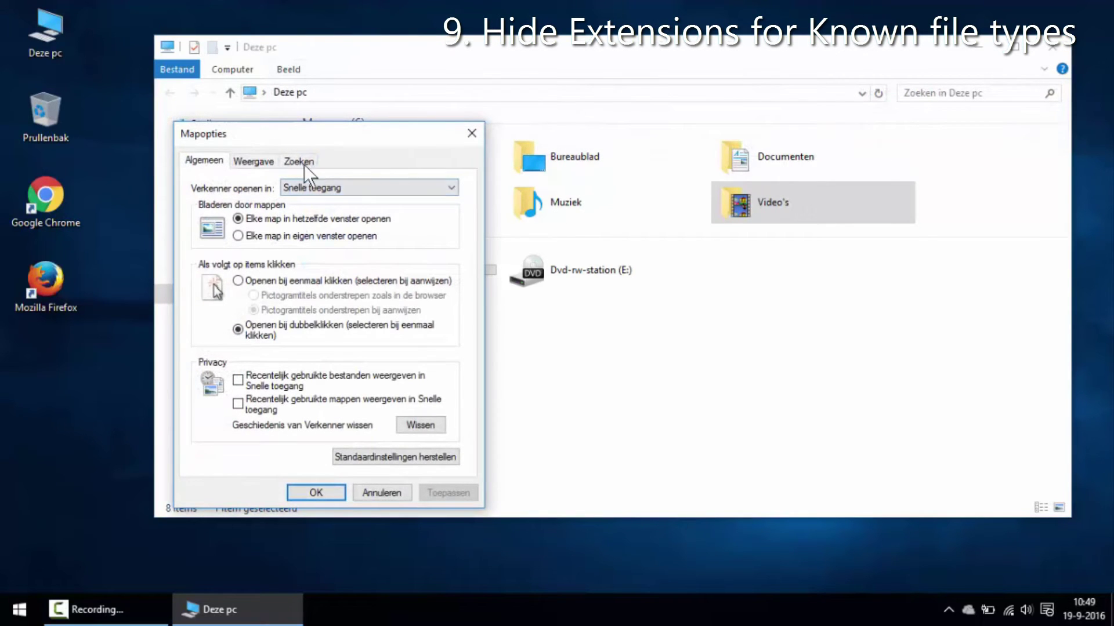
click(265, 164)
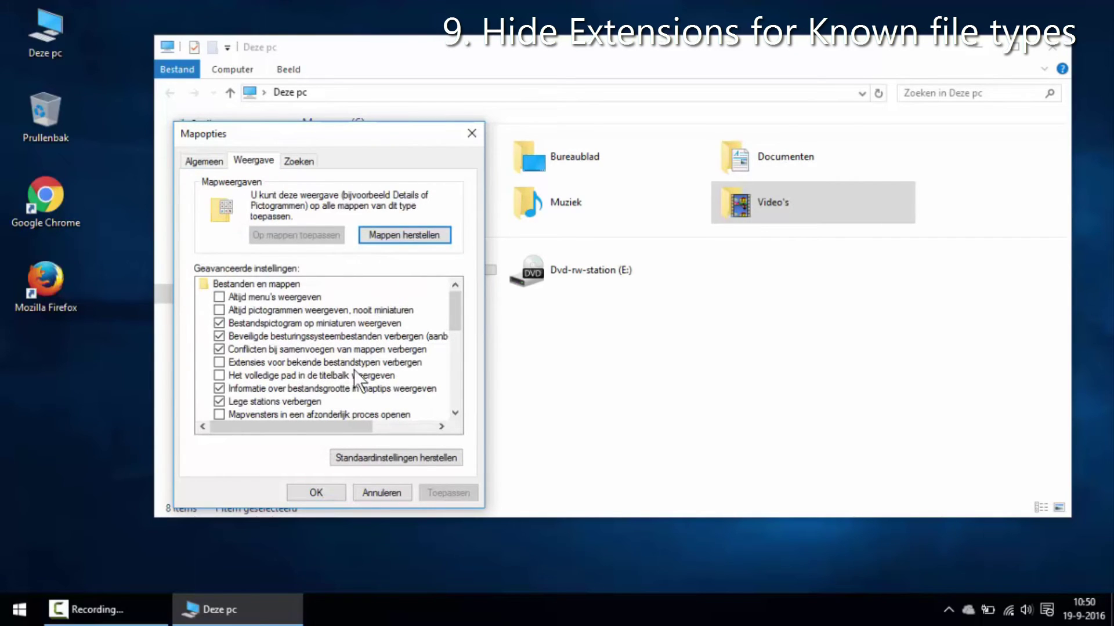
click(222, 364)
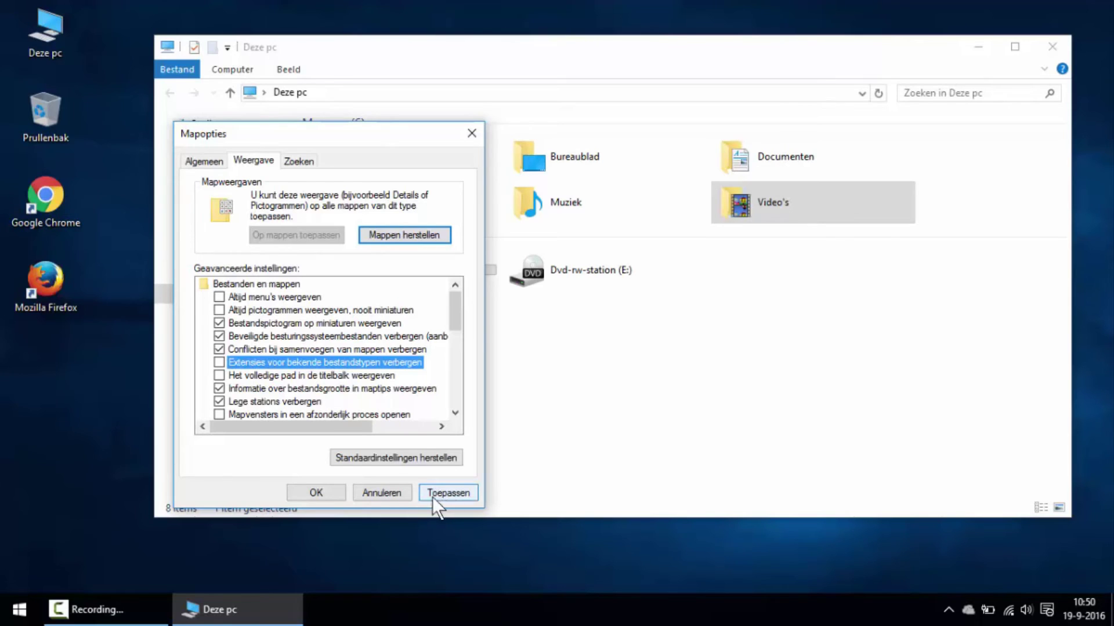
click(325, 492)
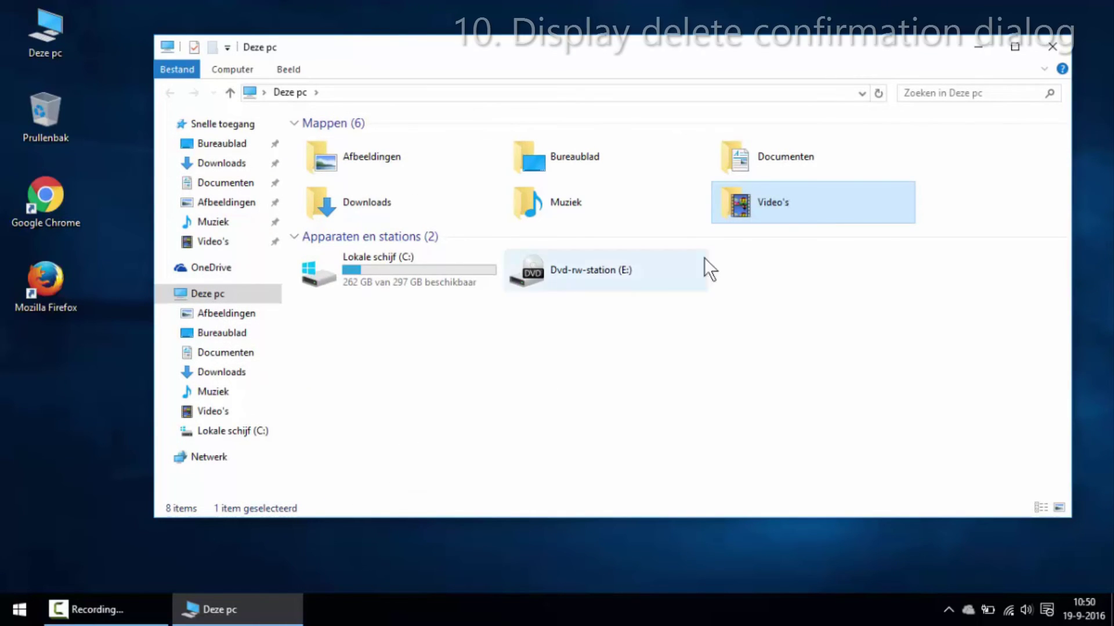
Close File Explorer and enable 'Vragen om bevestiging bij verwijderen' in the Prullenbak properties.
click(1052, 47)
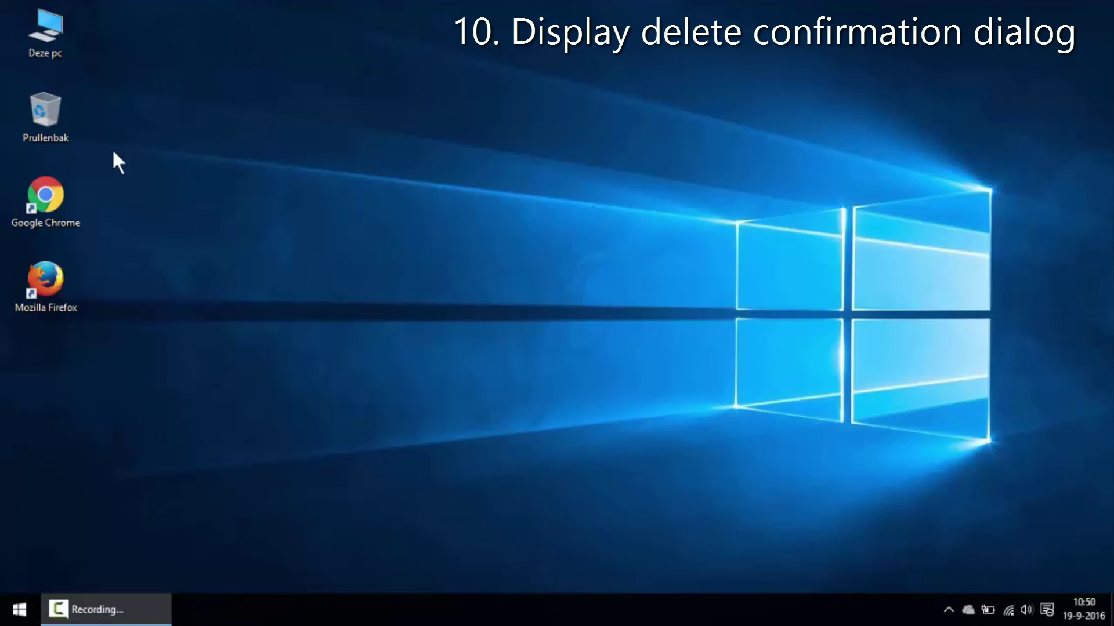
right_click(54, 112)
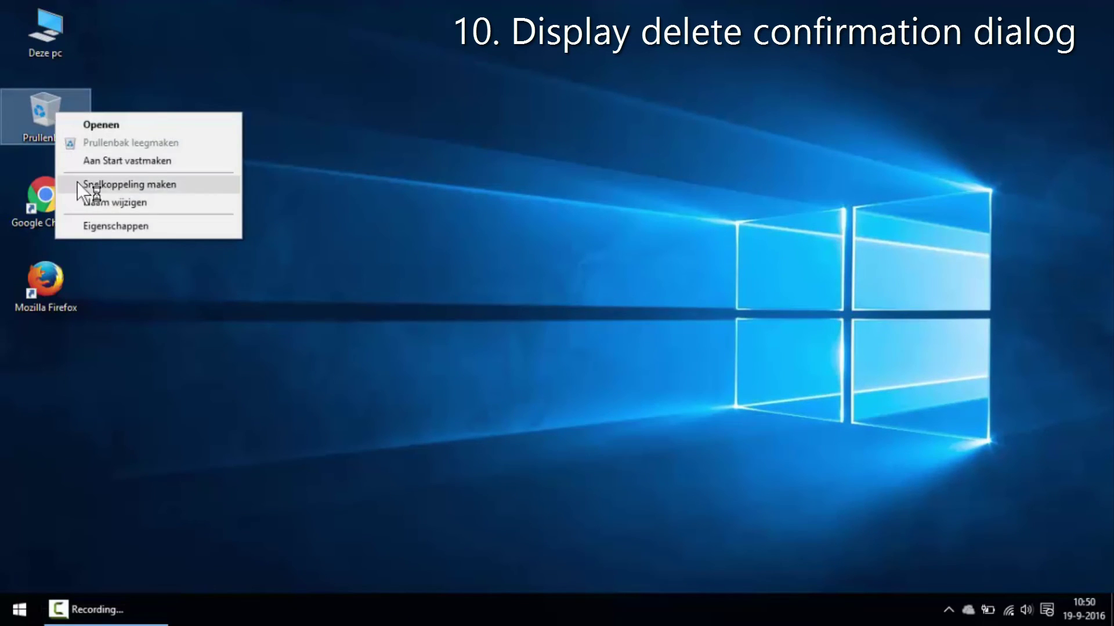
click(92, 226)
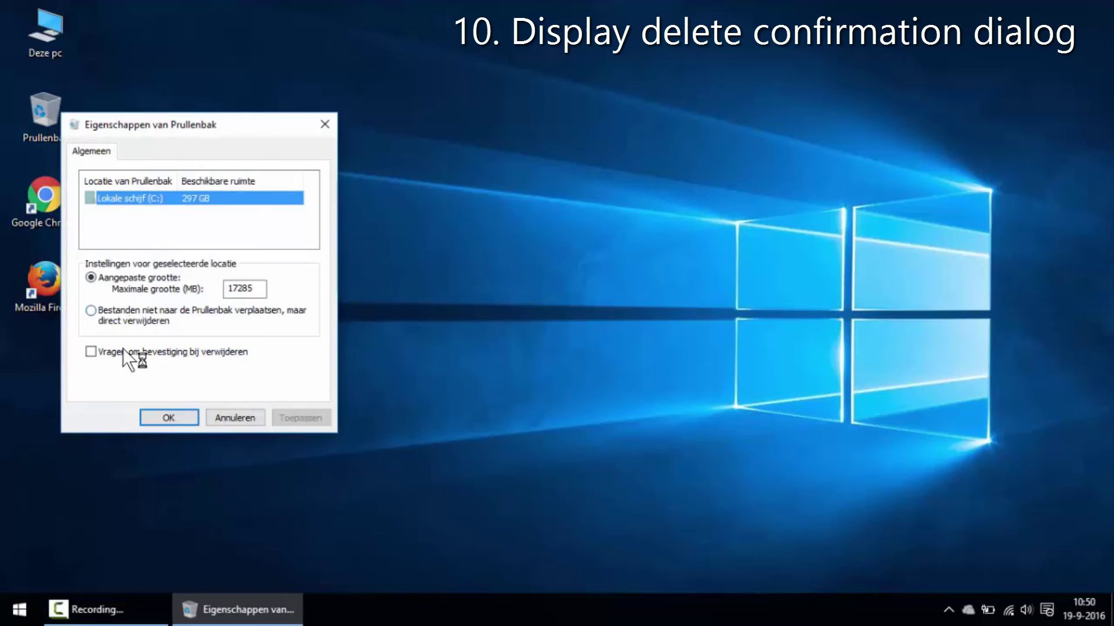
click(123, 350)
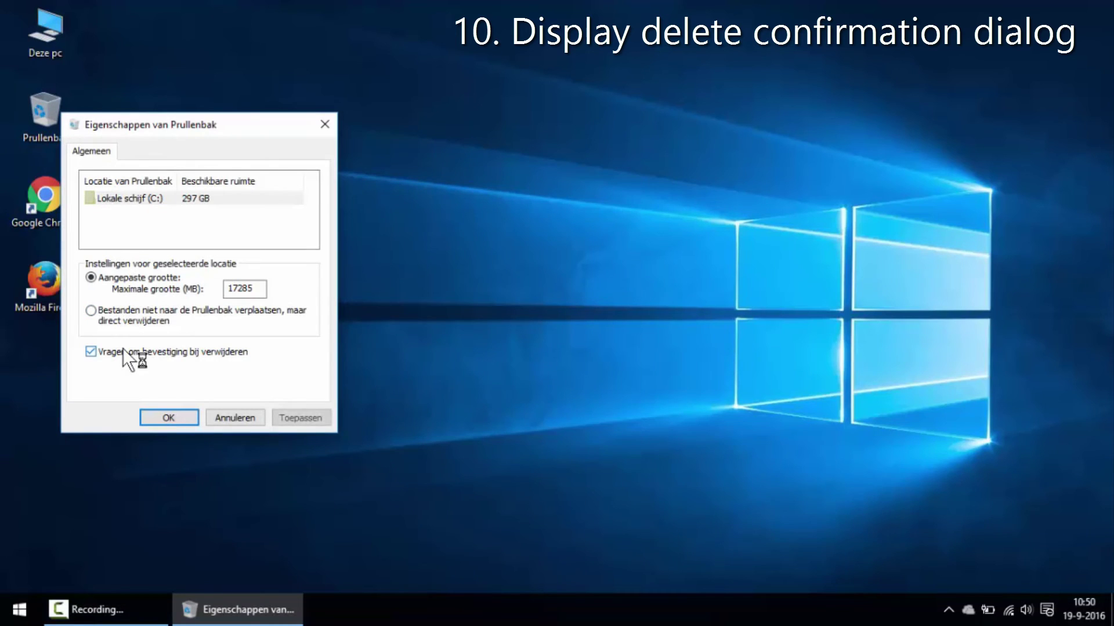
click(192, 418)
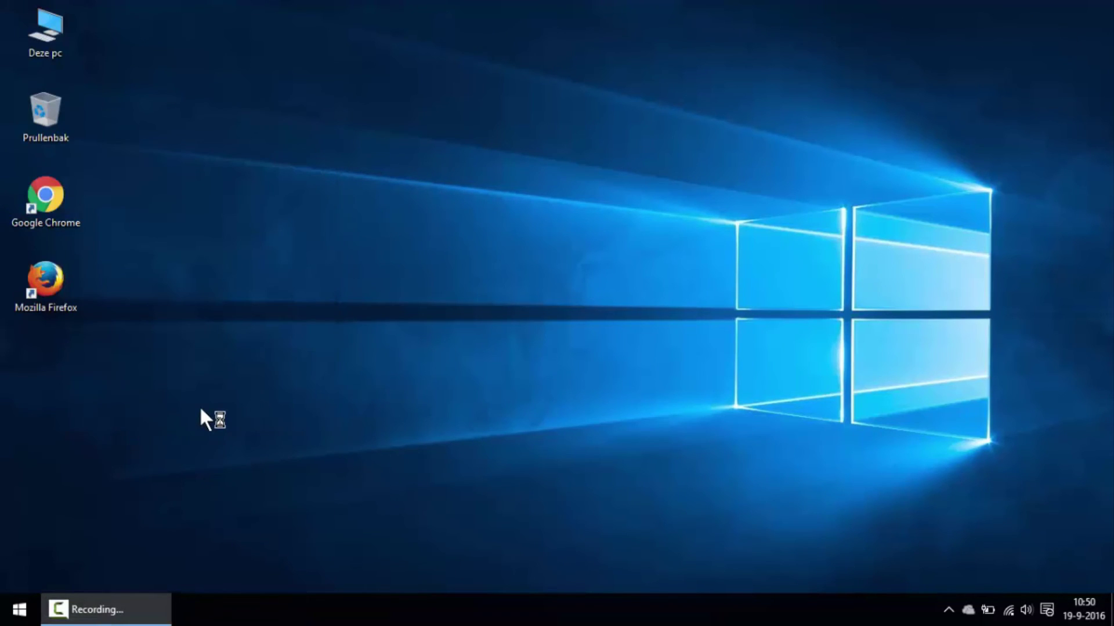